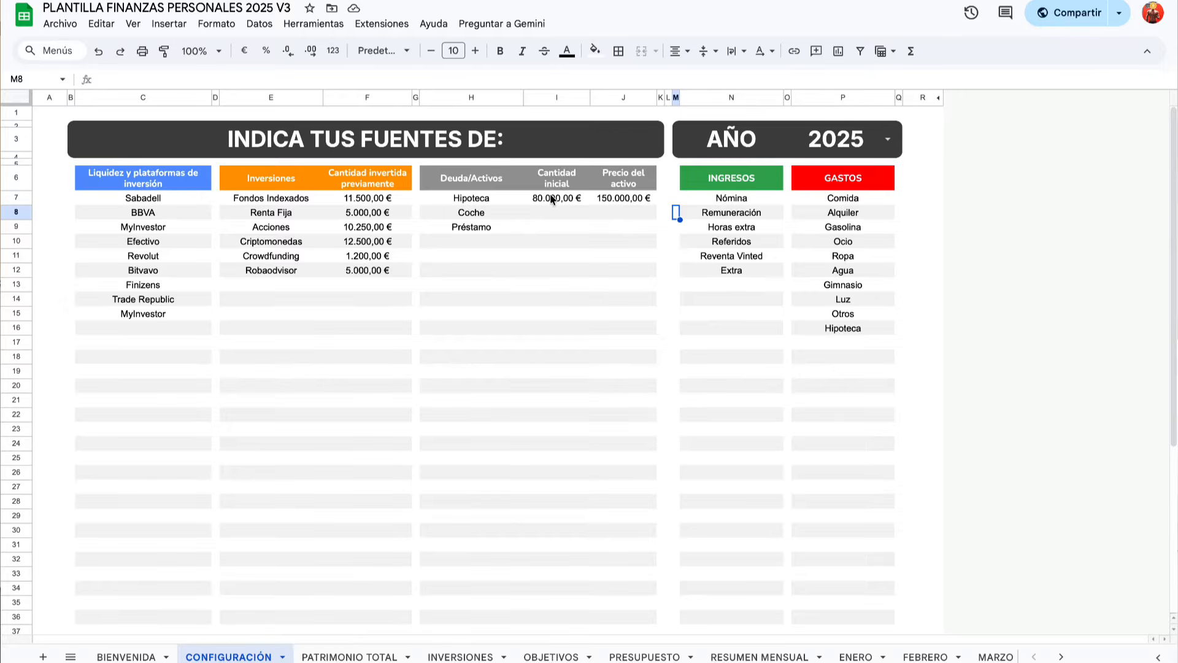
# - Examine the initial amount and asset price entered for Hipoteca in the debts and assets table
pyautogui.click(646, 163)
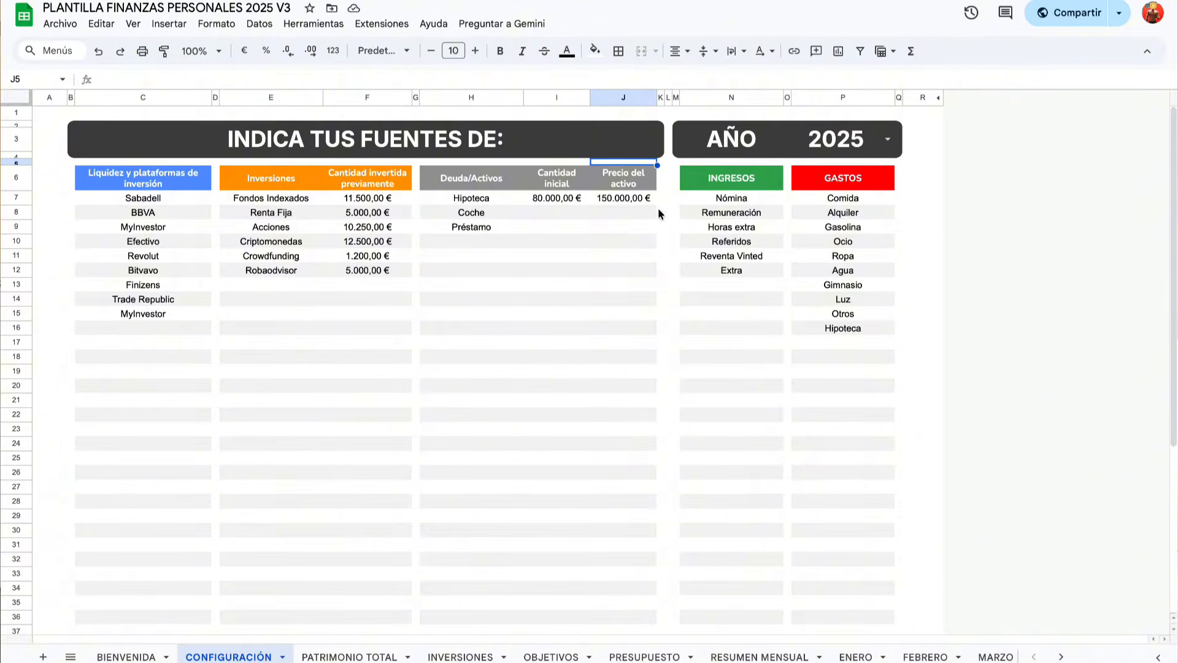
pyautogui.click(573, 195)
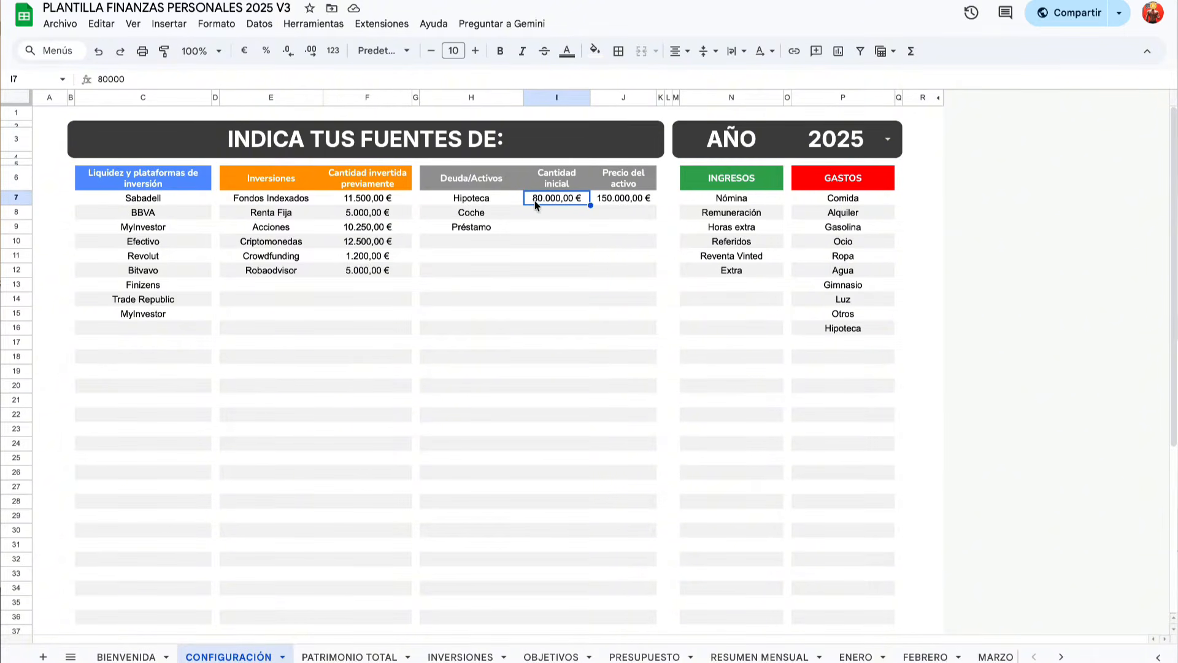
pyautogui.click(614, 198)
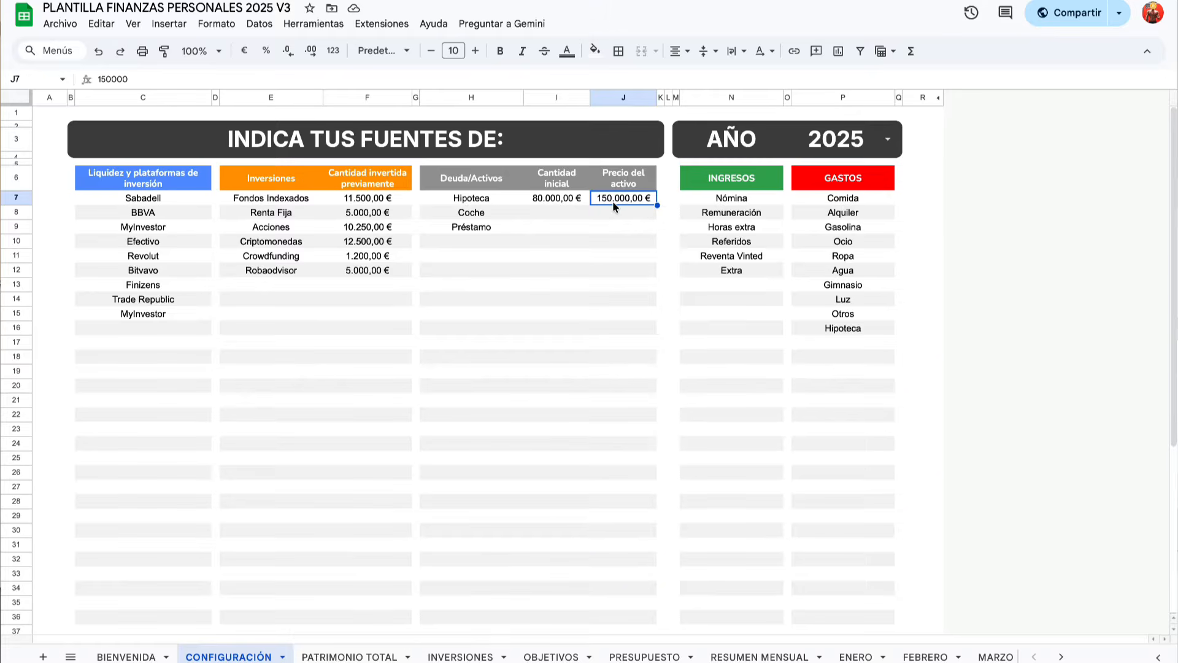
pyautogui.click(542, 208)
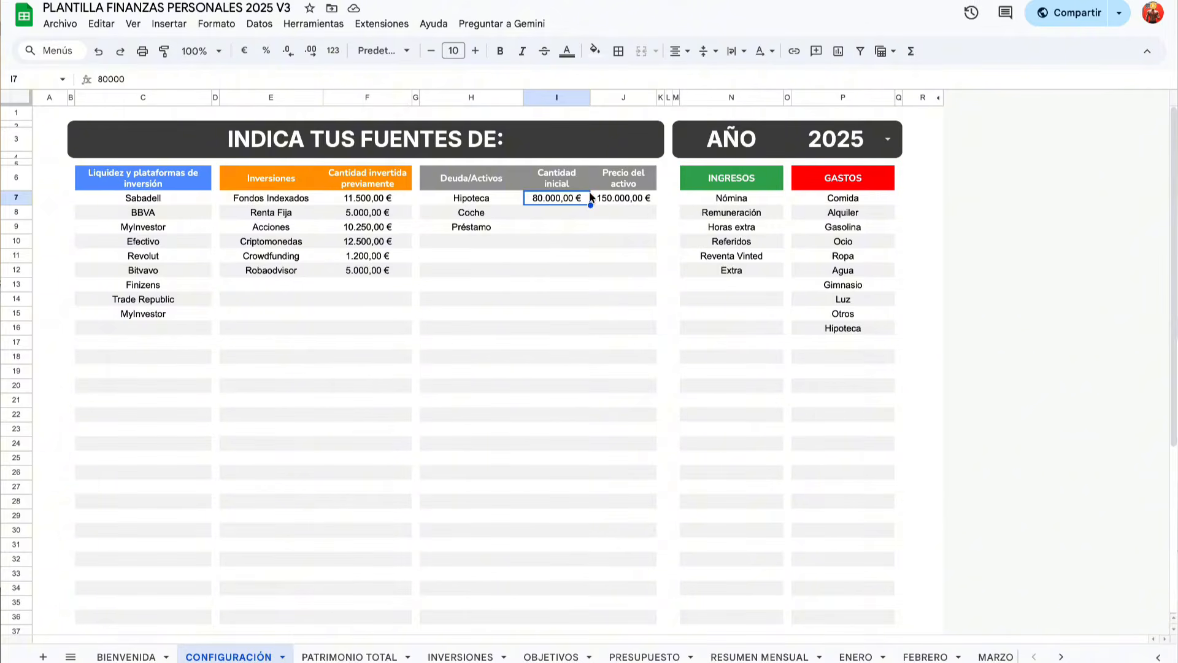
# - Add Vivienda 1 below Préstamo in the debts and assets table with an asset price of 200000 and no initial amount
pyautogui.click(472, 245)
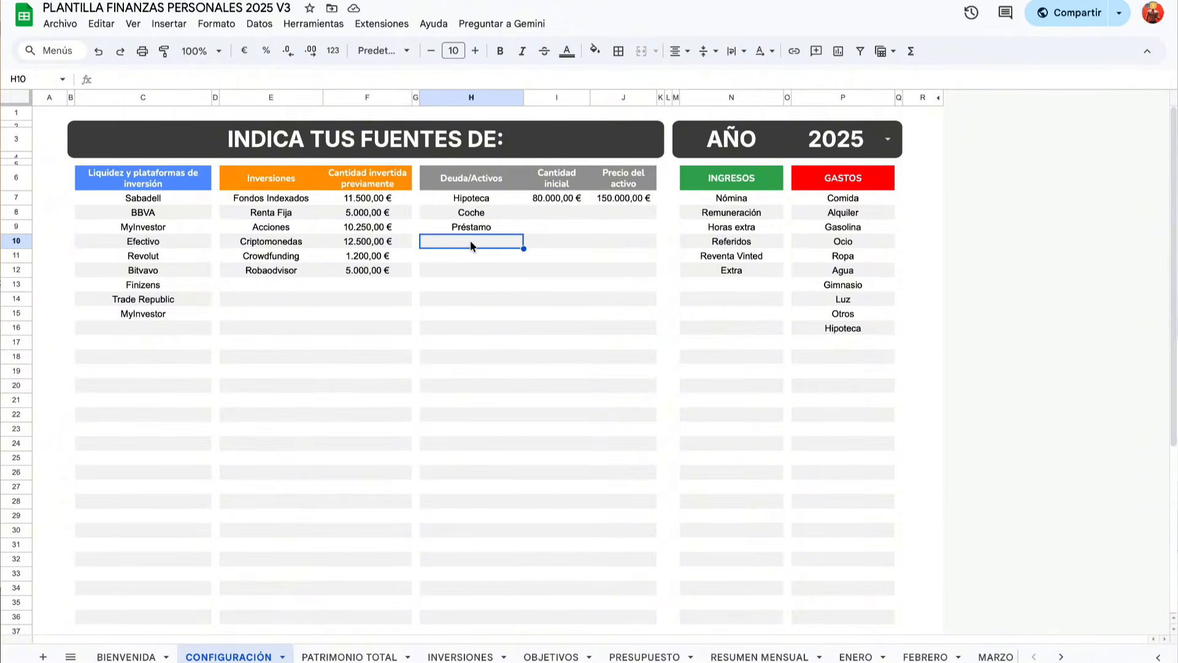
pyautogui.write('Vivienda')
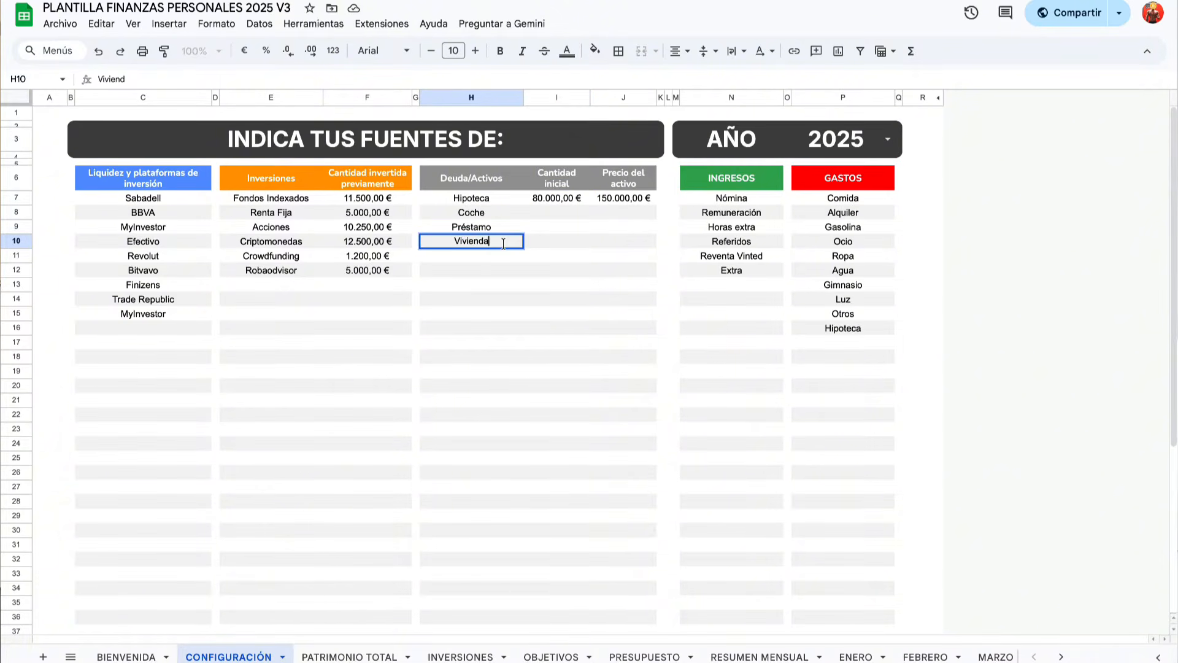
pyautogui.write(' 1')
pyautogui.press('Tab')
pyautogui.press('Tab')
pyautogui.write('200000')
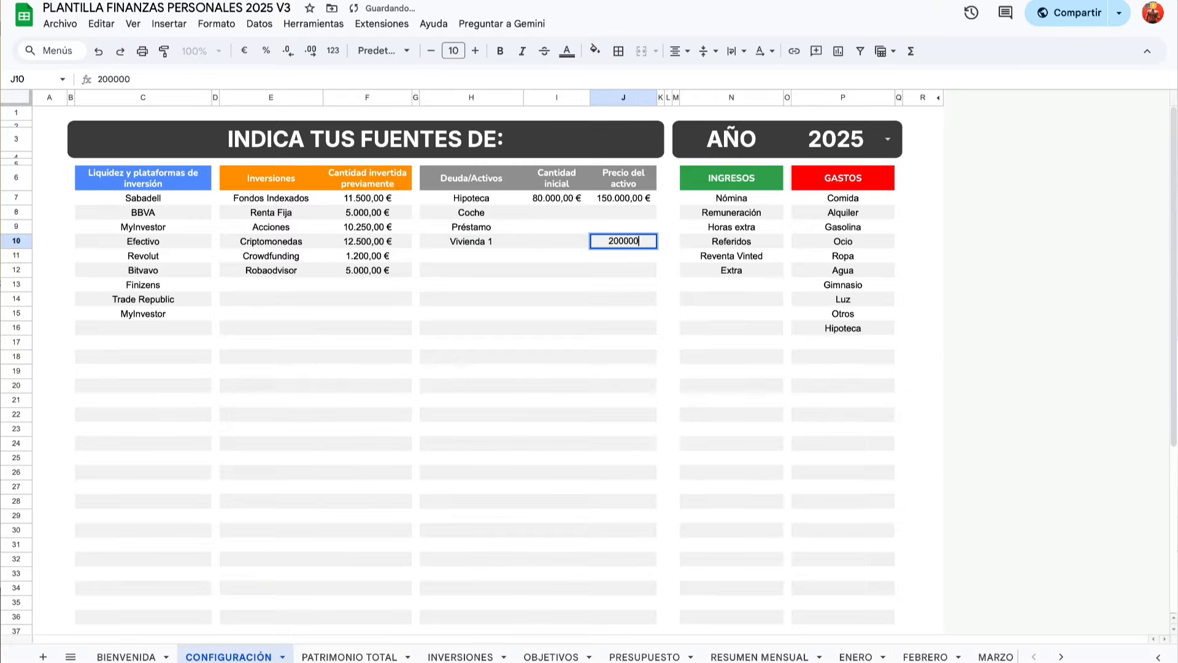
pyautogui.press('Return')
pyautogui.click(565, 242)
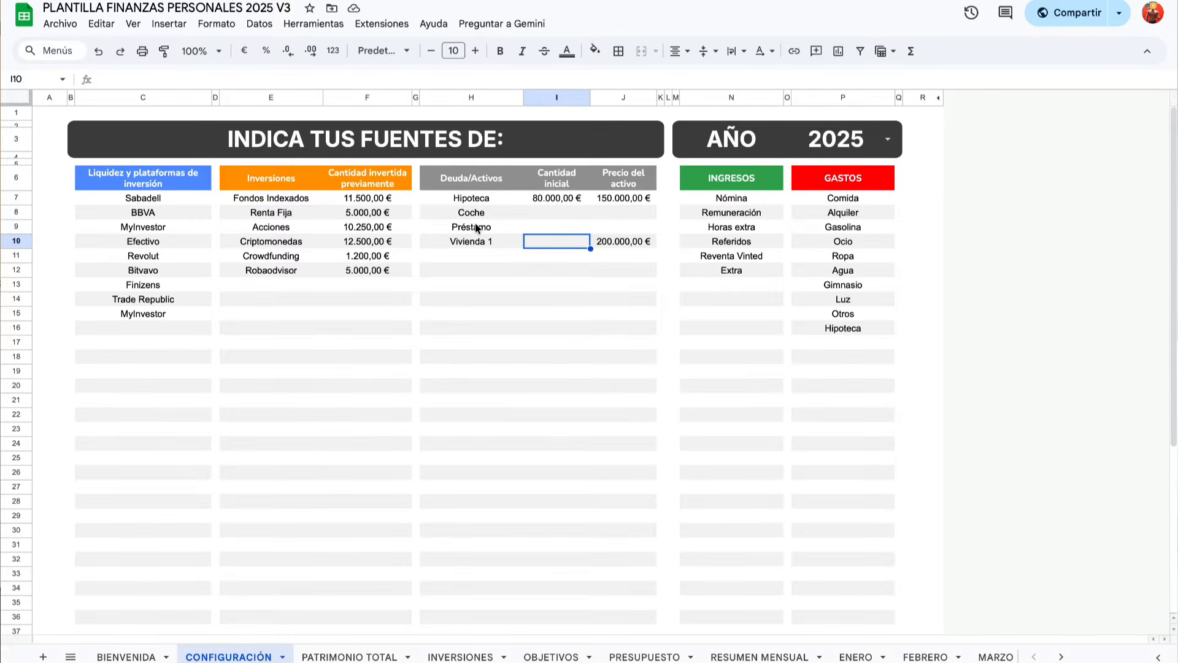
pyautogui.click(464, 241)
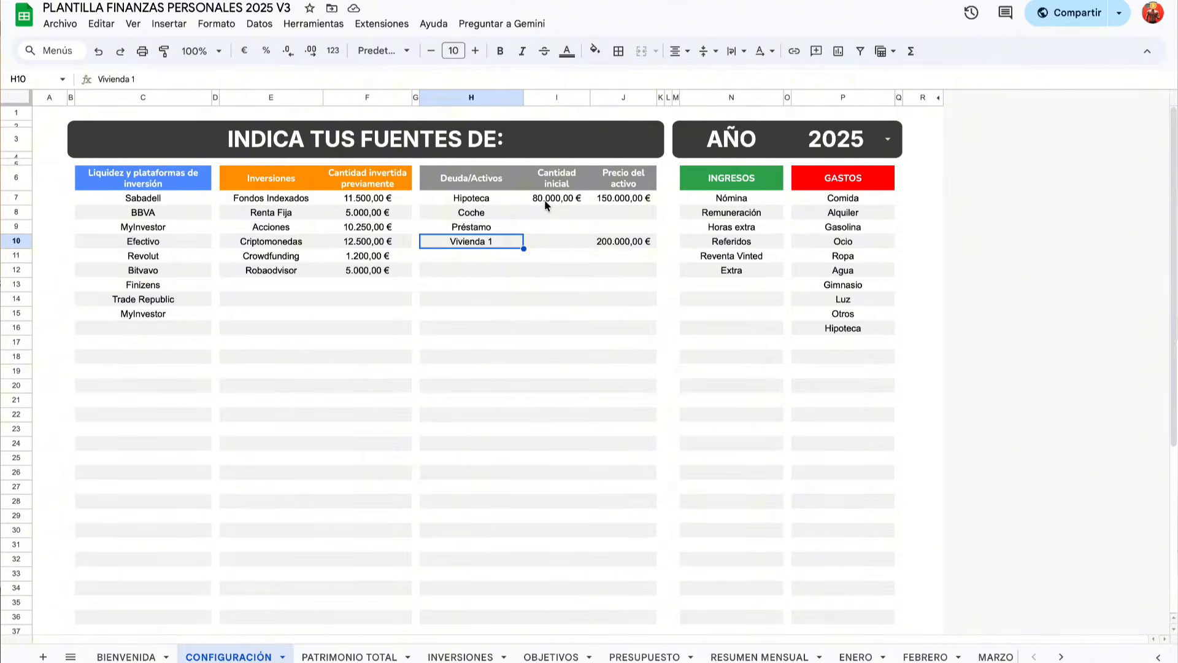
pyautogui.click(623, 240)
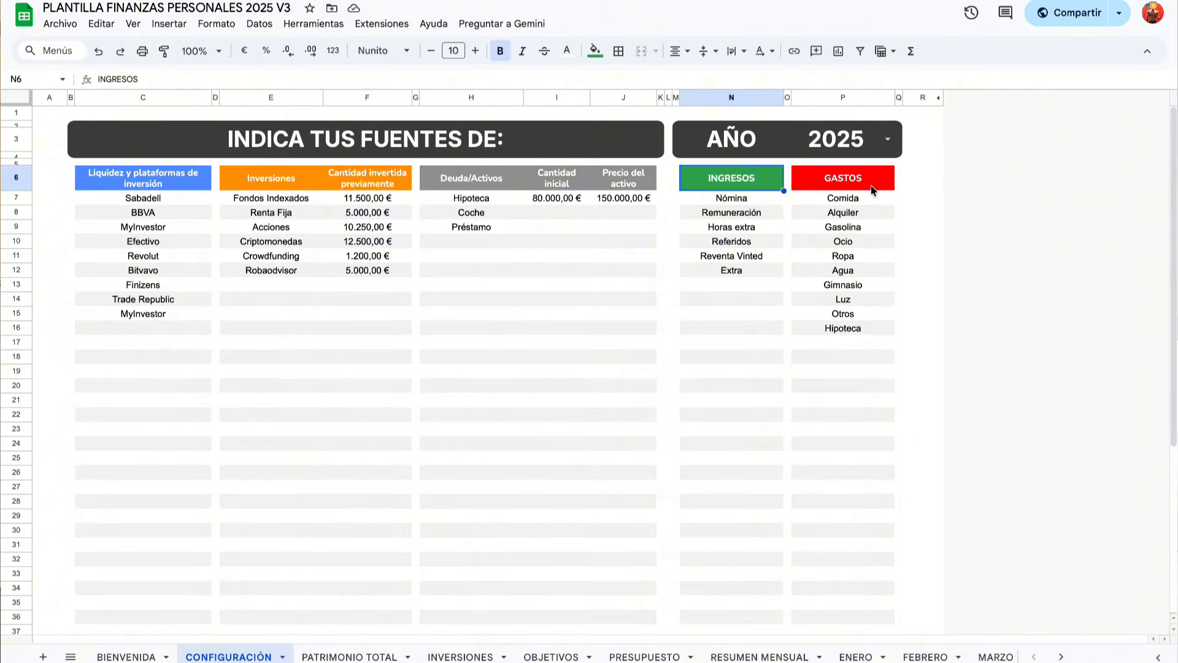
# - Review the Ingresos and Gastos category lists on the configuration sheet
pyautogui.click(872, 189)
pyautogui.click(727, 184)
pyautogui.click(846, 179)
pyautogui.click(923, 284)
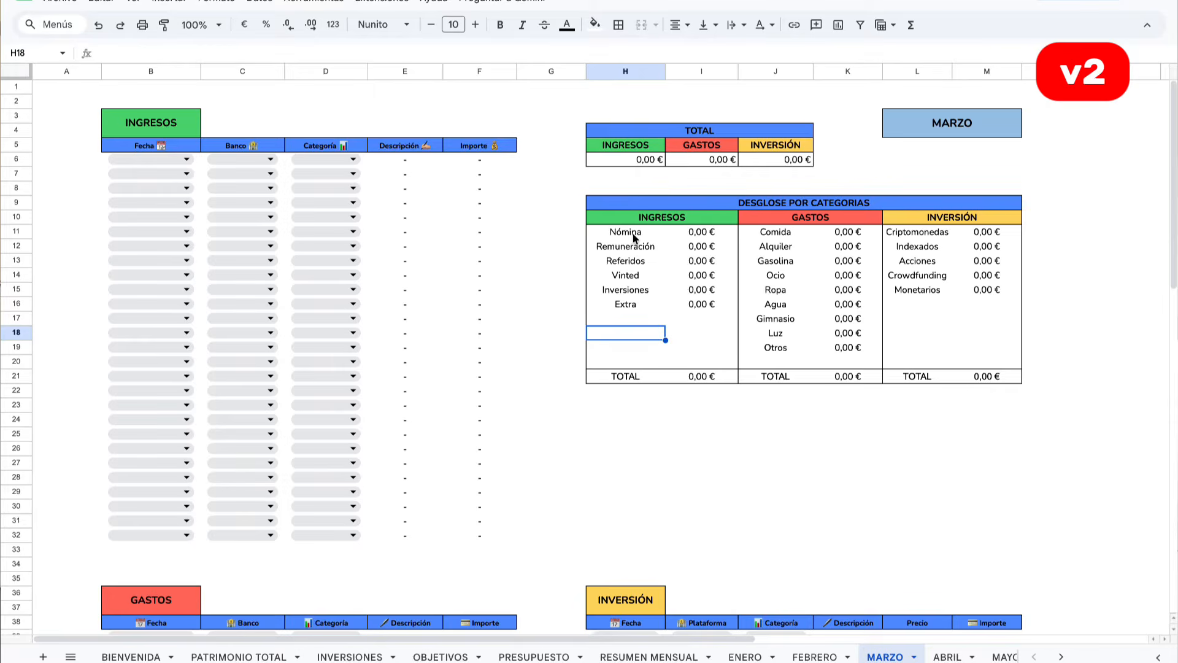
# - In the v2 template's March sheet, inspect the formula behind the Remuneración total and the first income row's category field
pyautogui.click(626, 249)
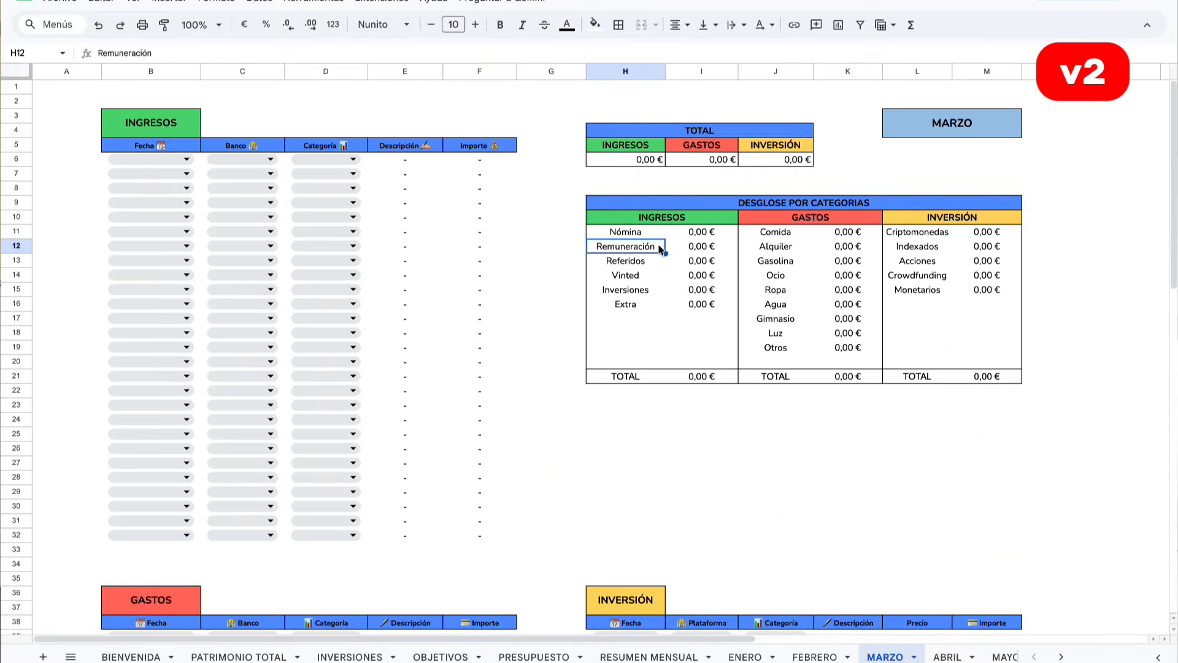
pyautogui.click(706, 247)
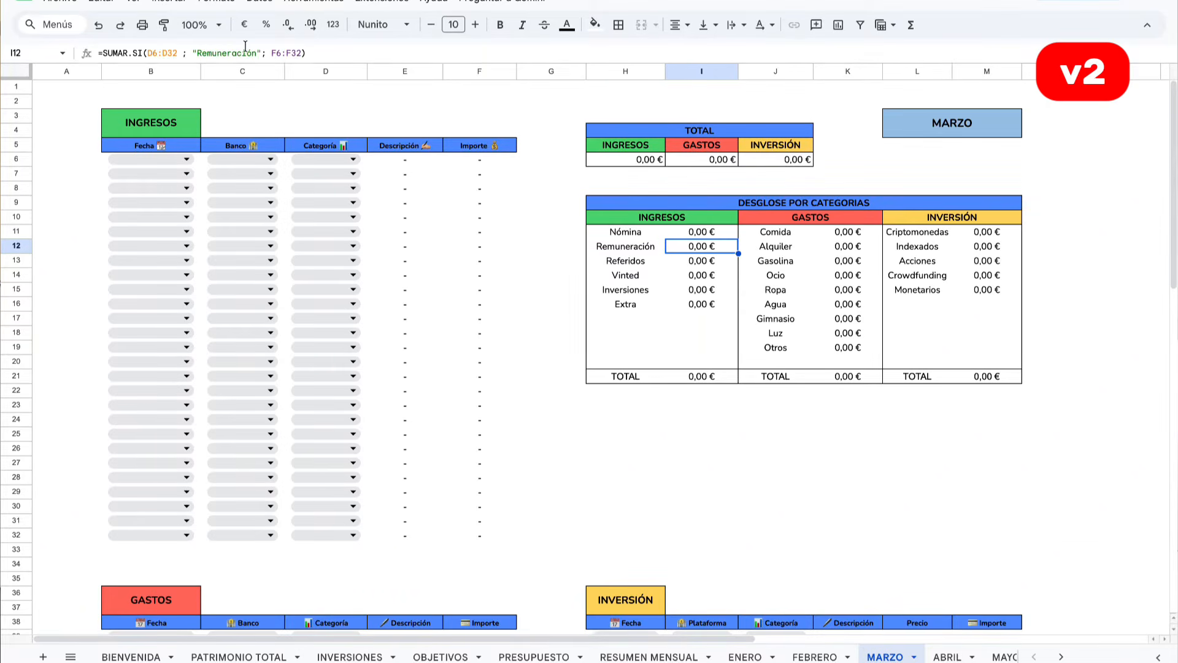
pyautogui.click(326, 159)
pyautogui.click(356, 161)
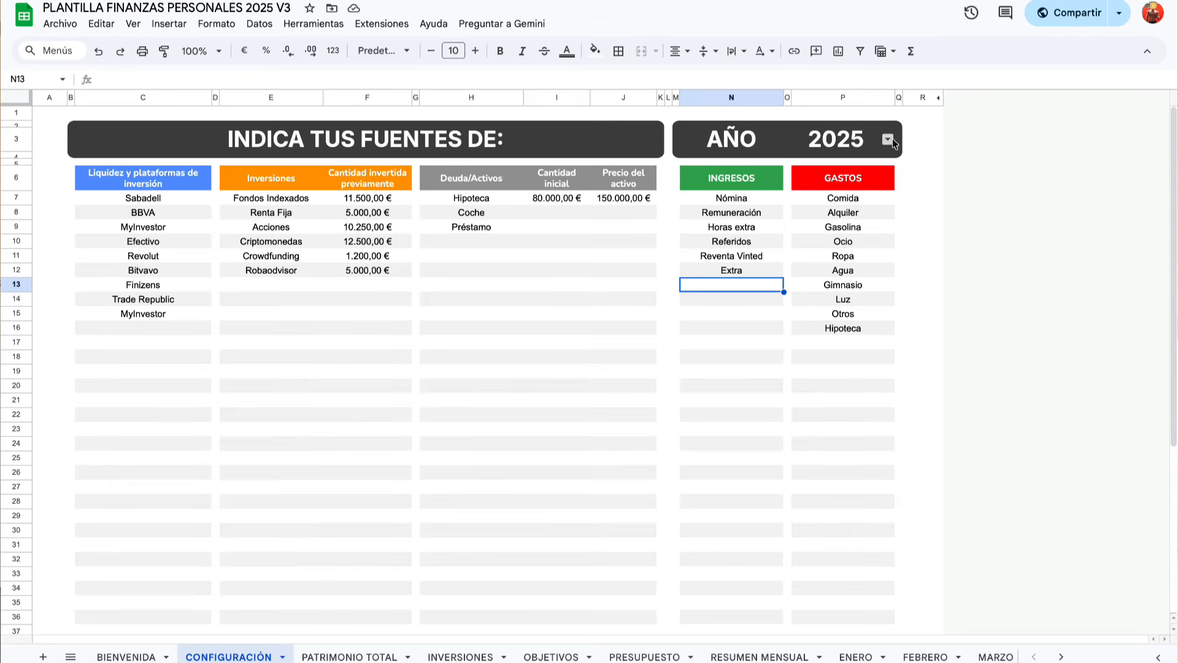
# - Try switching the configuration year to other available years, such as 2026 and 2027
pyautogui.click(891, 142)
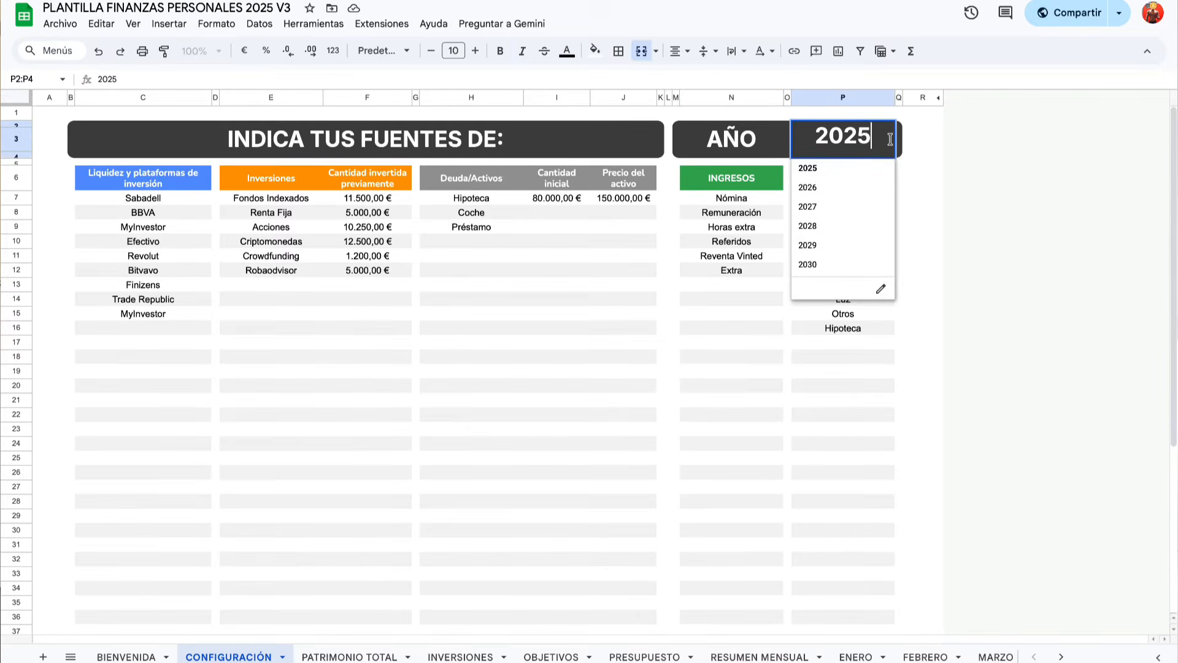
pyautogui.click(822, 196)
pyautogui.click(888, 140)
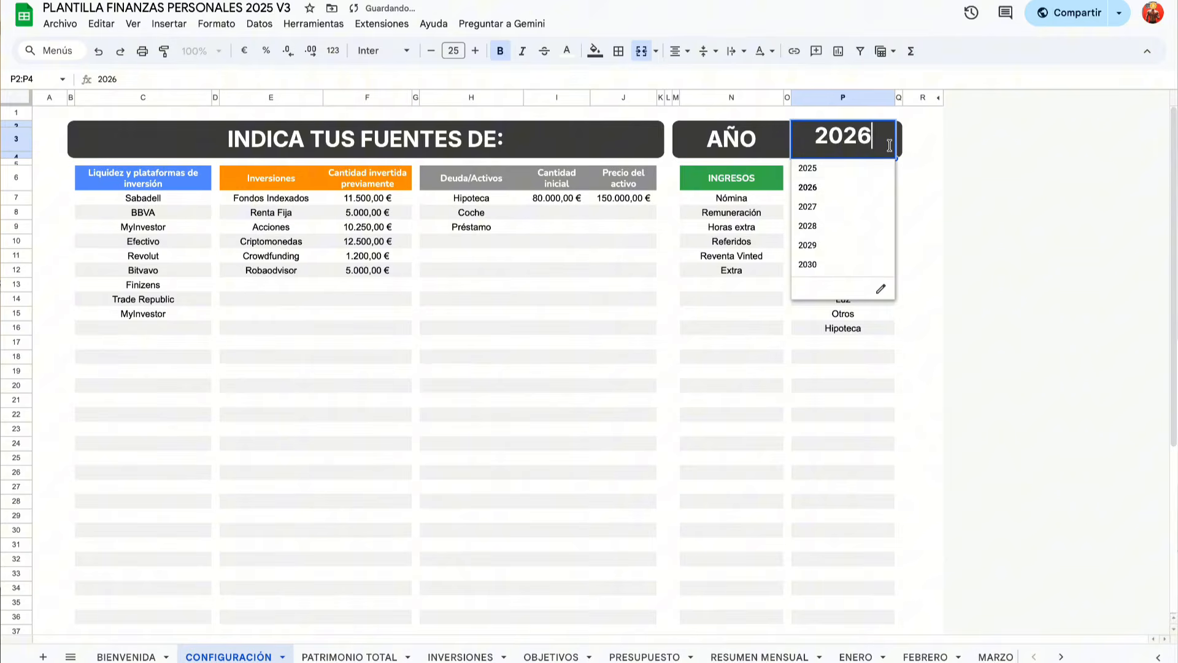
pyautogui.click(839, 212)
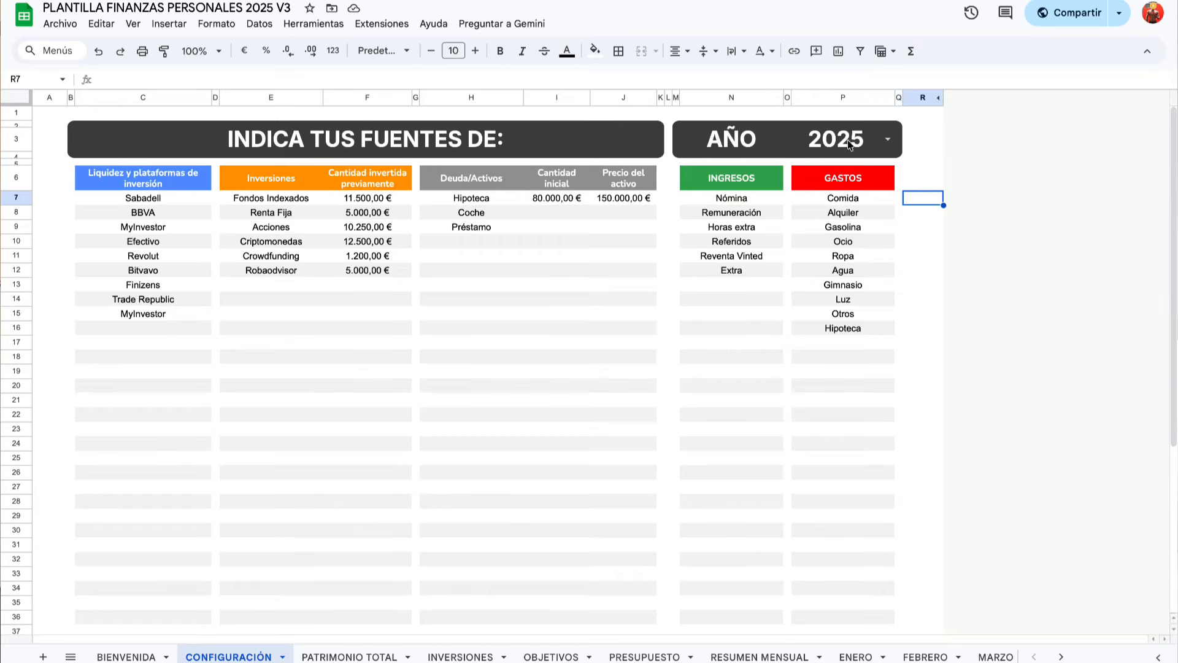
pyautogui.click(882, 149)
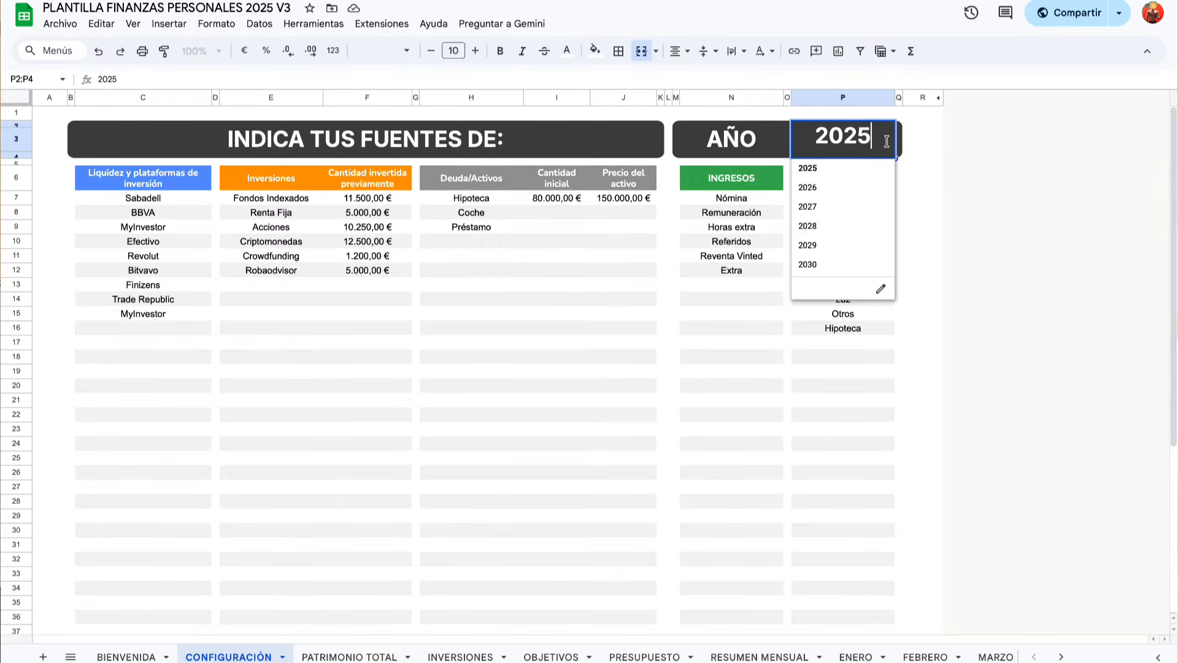
pyautogui.click(831, 187)
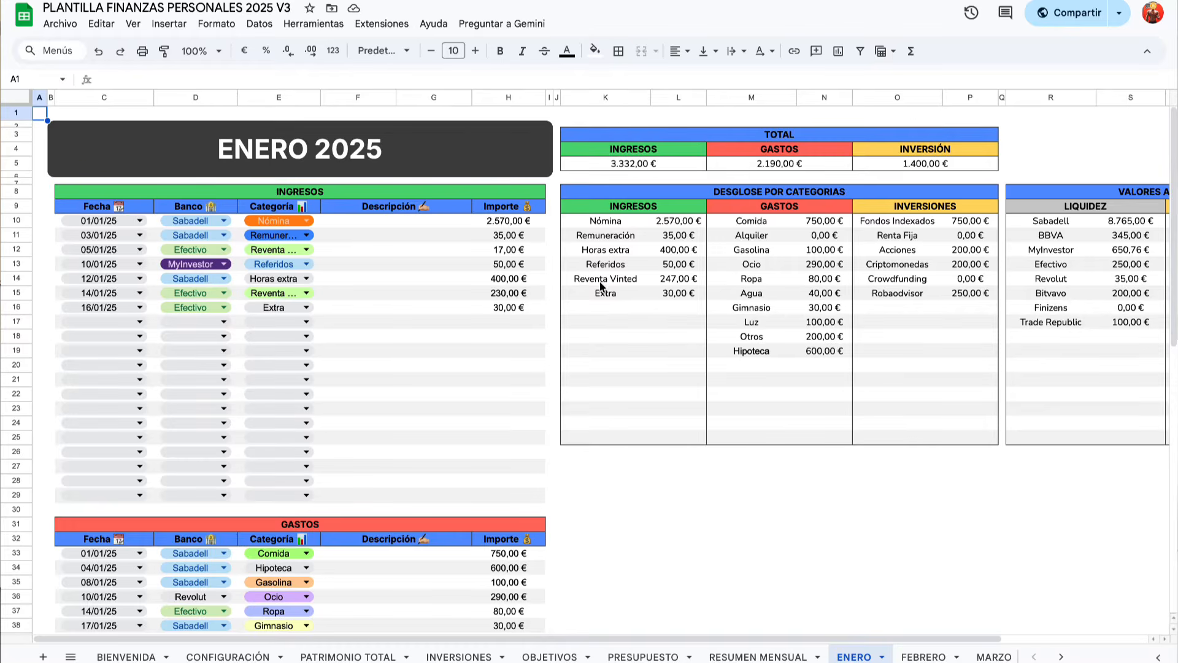
# - Open the FEBRERO sheet and look over its income, expense and investment sections
pyautogui.click(919, 657)
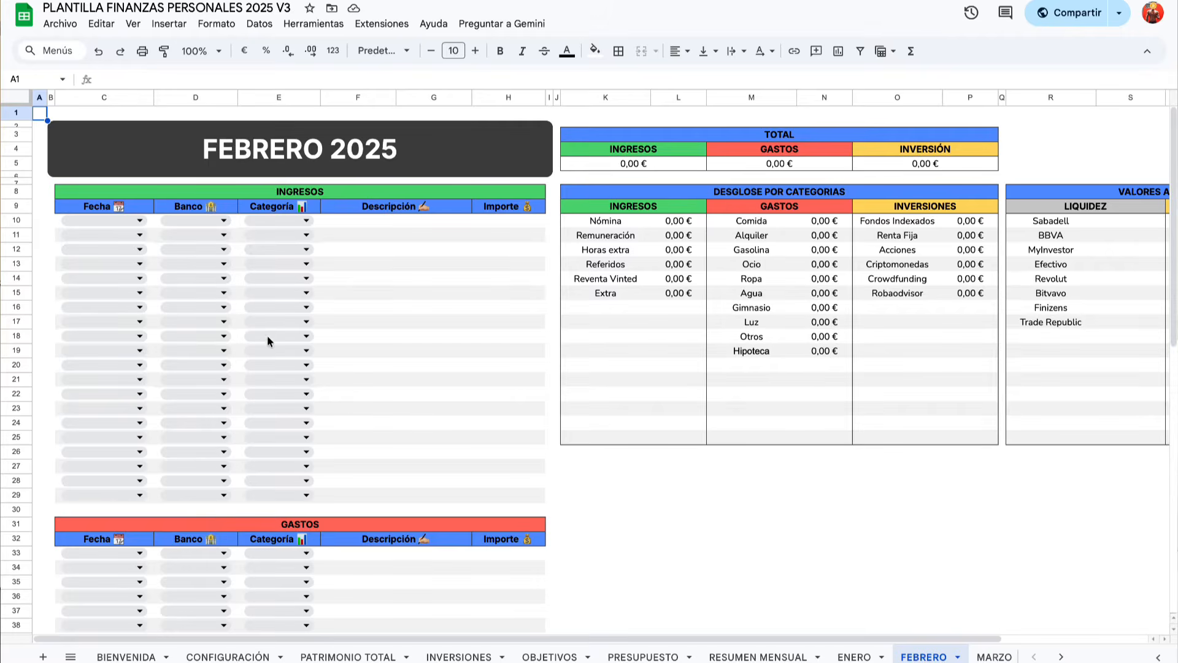
pyautogui.scroll(-8, 338, 370)
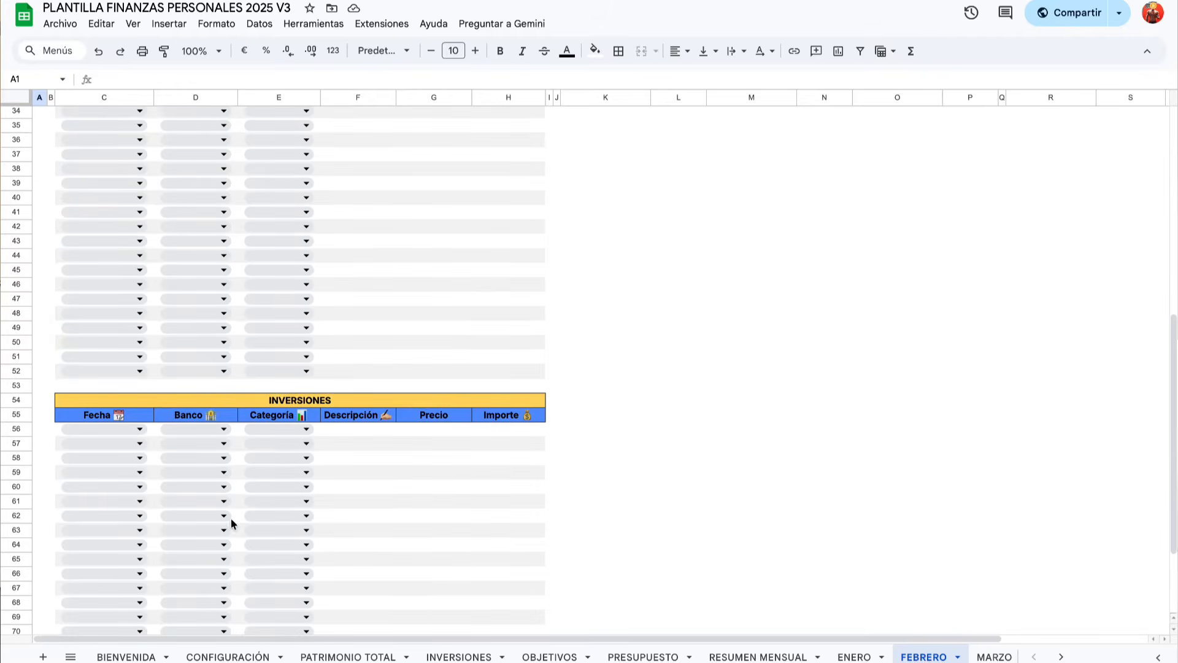
pyautogui.scroll(8, 419, 500)
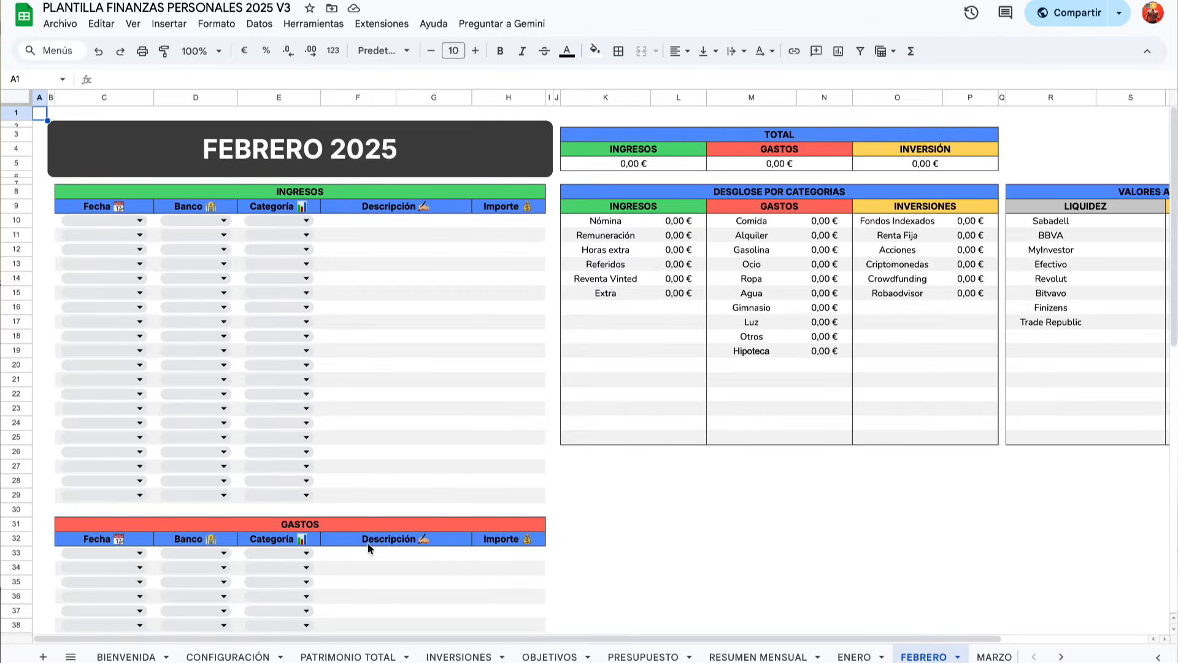
# - Record February's first income entry with date 1/2/2025, bank Sabadell, category Nómina and amount 1500, leaving the description blank
pyautogui.click(123, 221)
pyautogui.click(140, 220)
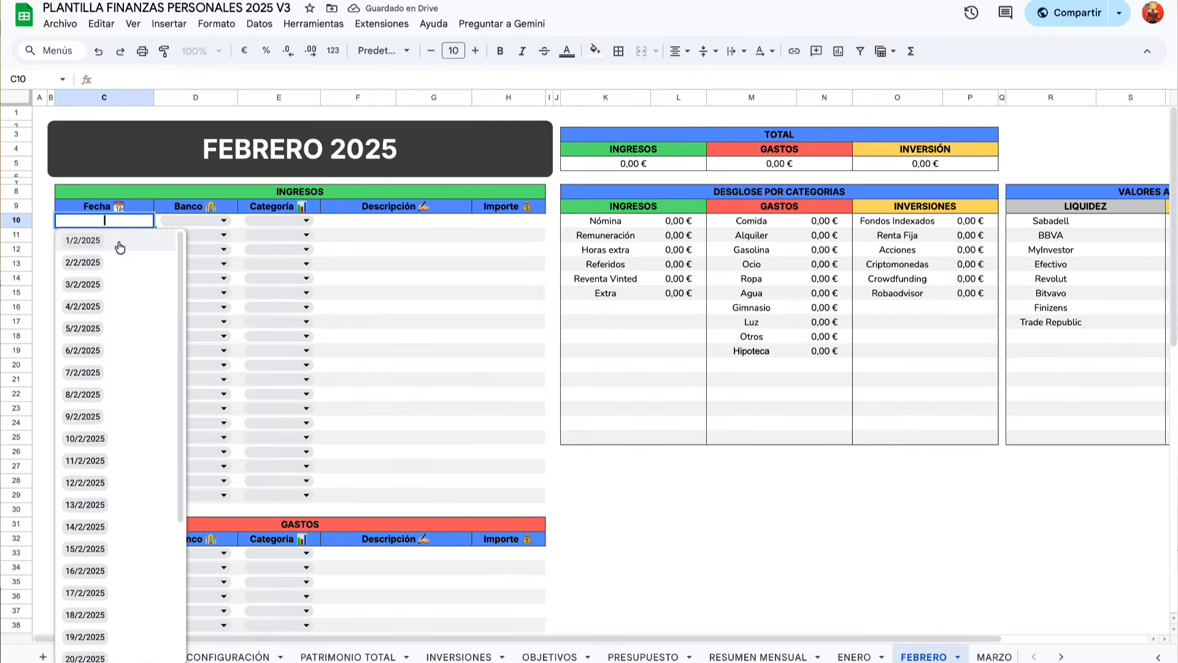
pyautogui.click(119, 243)
pyautogui.click(197, 221)
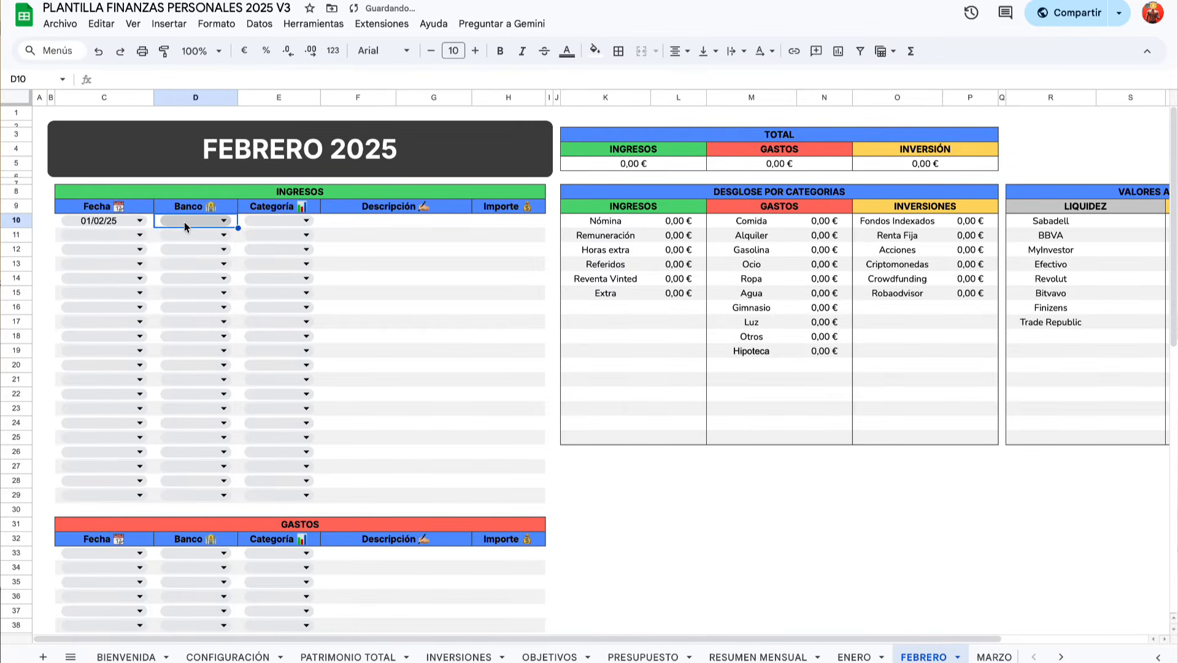
pyautogui.click(191, 240)
pyautogui.click(305, 220)
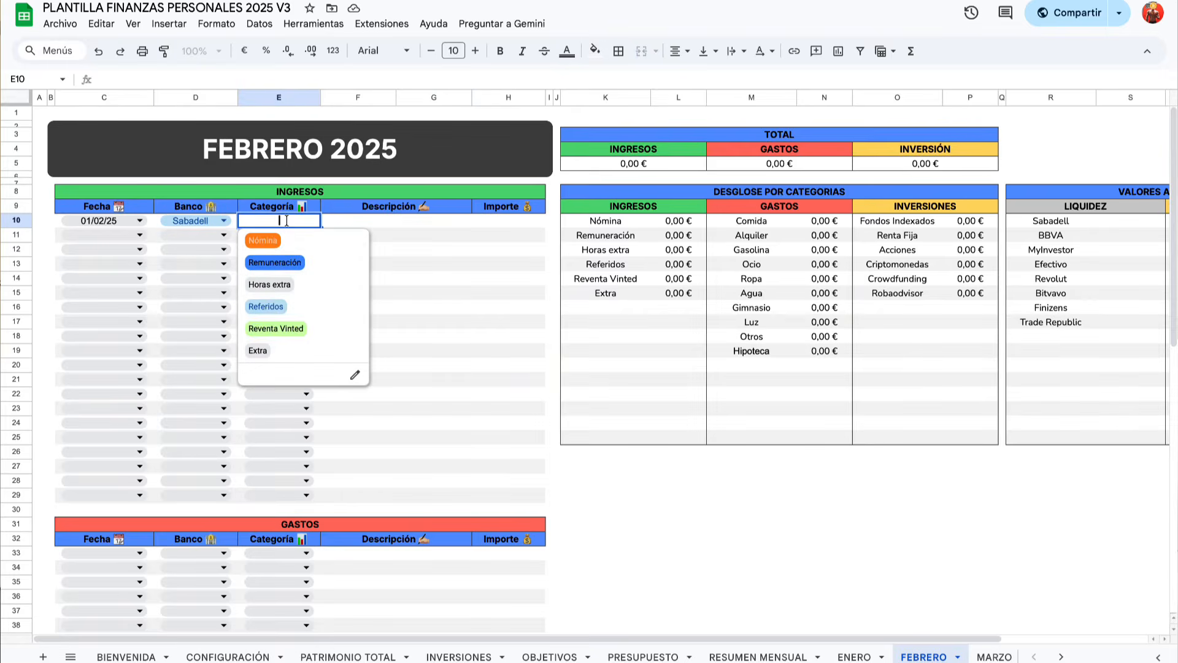
pyautogui.click(267, 239)
pyautogui.click(373, 223)
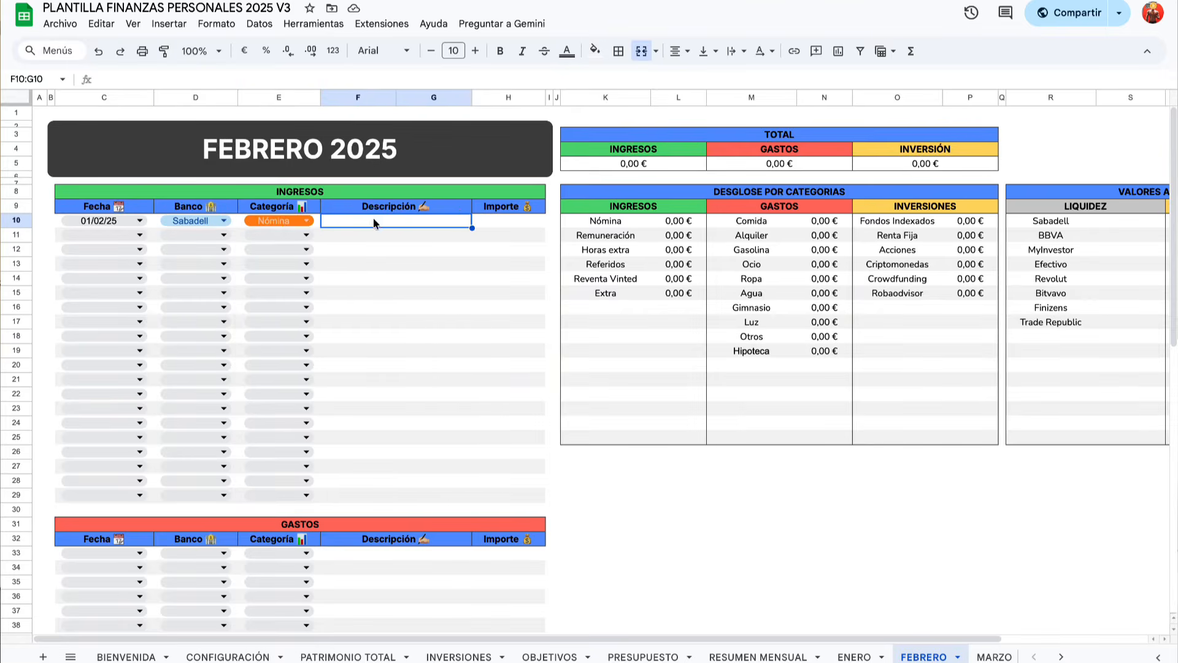
pyautogui.click(499, 222)
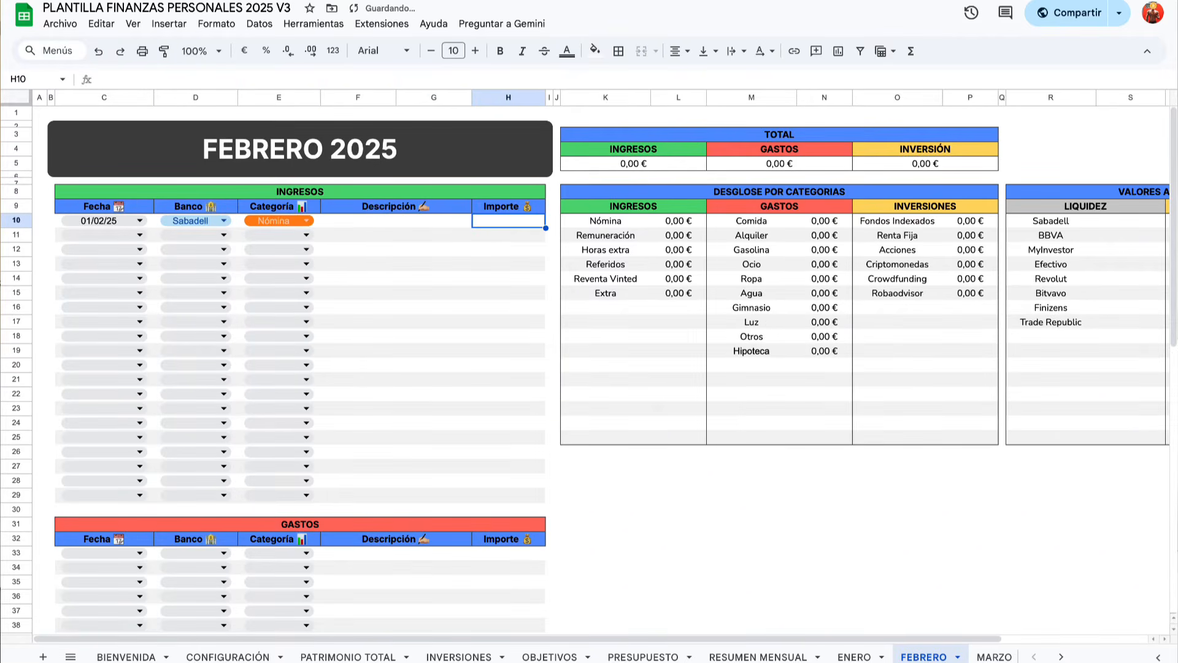
pyautogui.write('1500')
pyautogui.press('Return')
# - Compare February's stacked expense and investment sections with the layout of the v2 template's January sheet
pyautogui.scroll(-5, 383, 318)
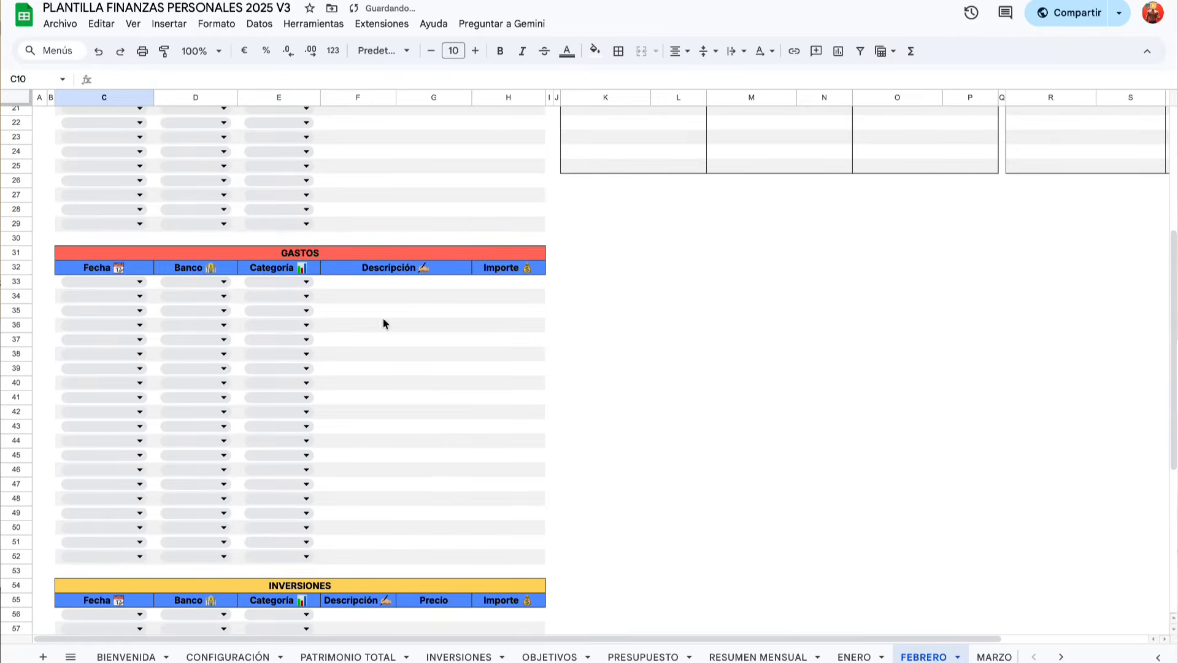
pyautogui.scroll(-5, 458, 411)
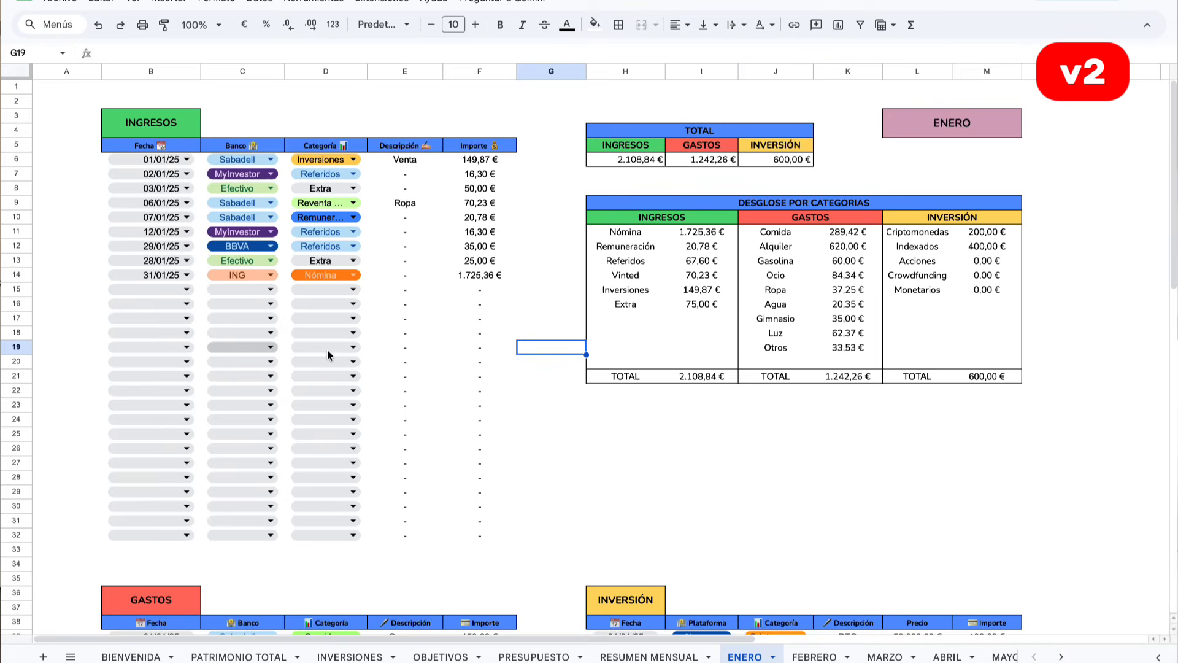
pyautogui.scroll(-8, 269, 320)
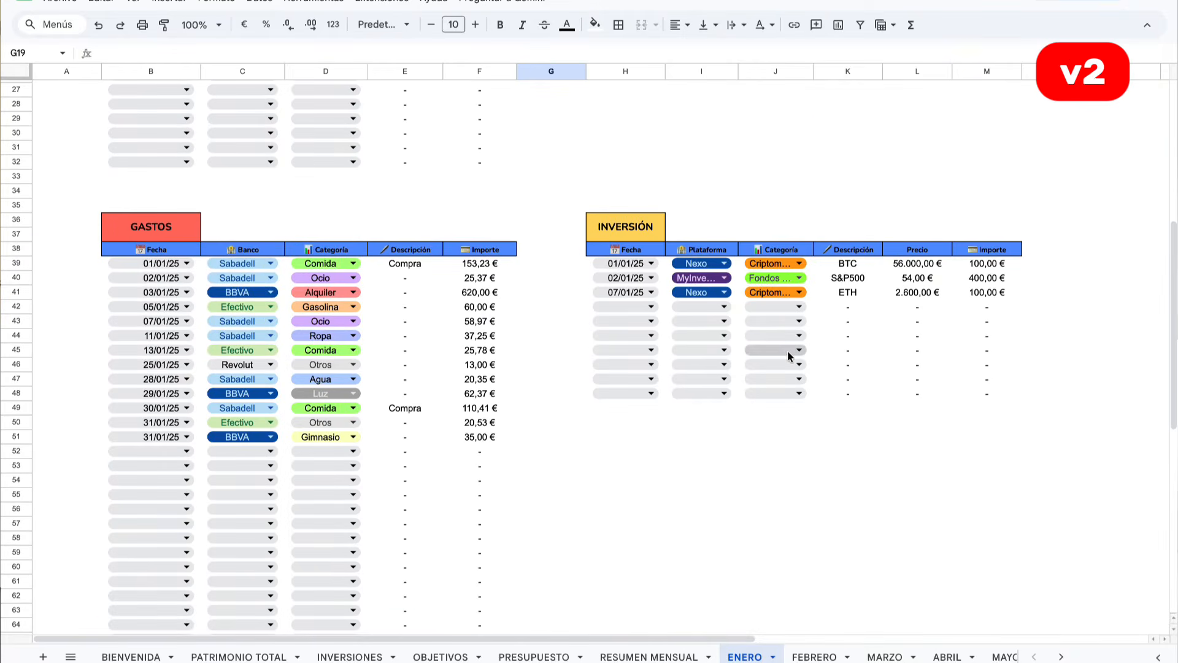
pyautogui.scroll(8, 694, 305)
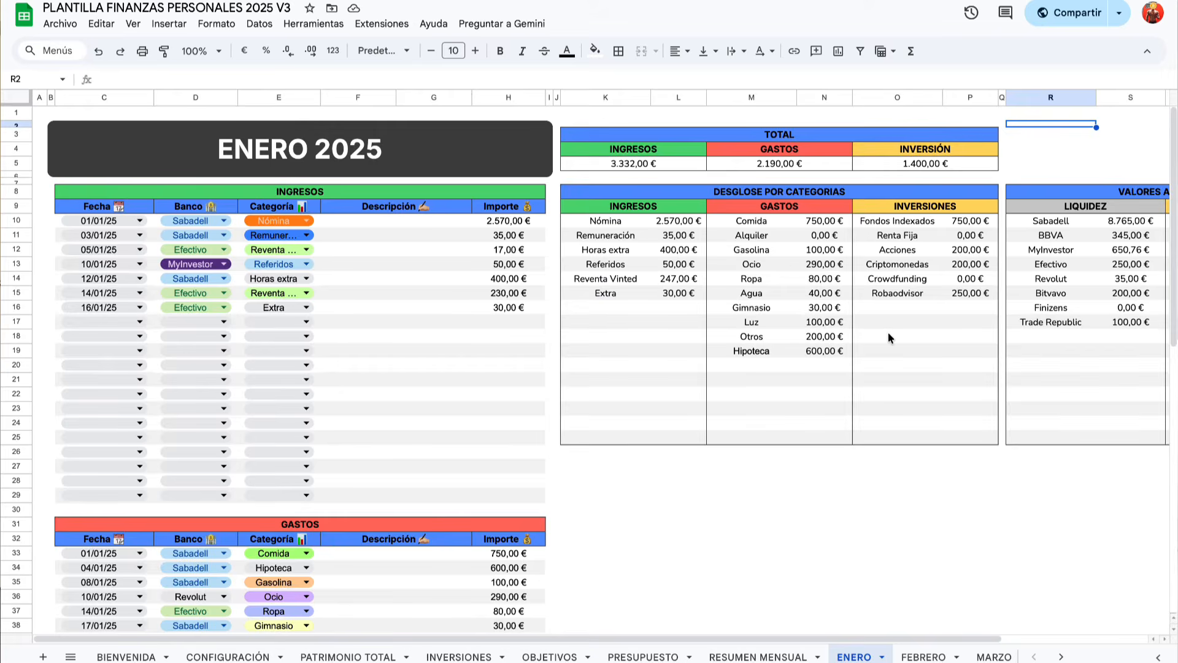
# - Examine January's current liquidity and investment values, and open the Patrimonio Total sheet in both the V3 and v2 templates
pyautogui.hscroll(3, 889, 337)
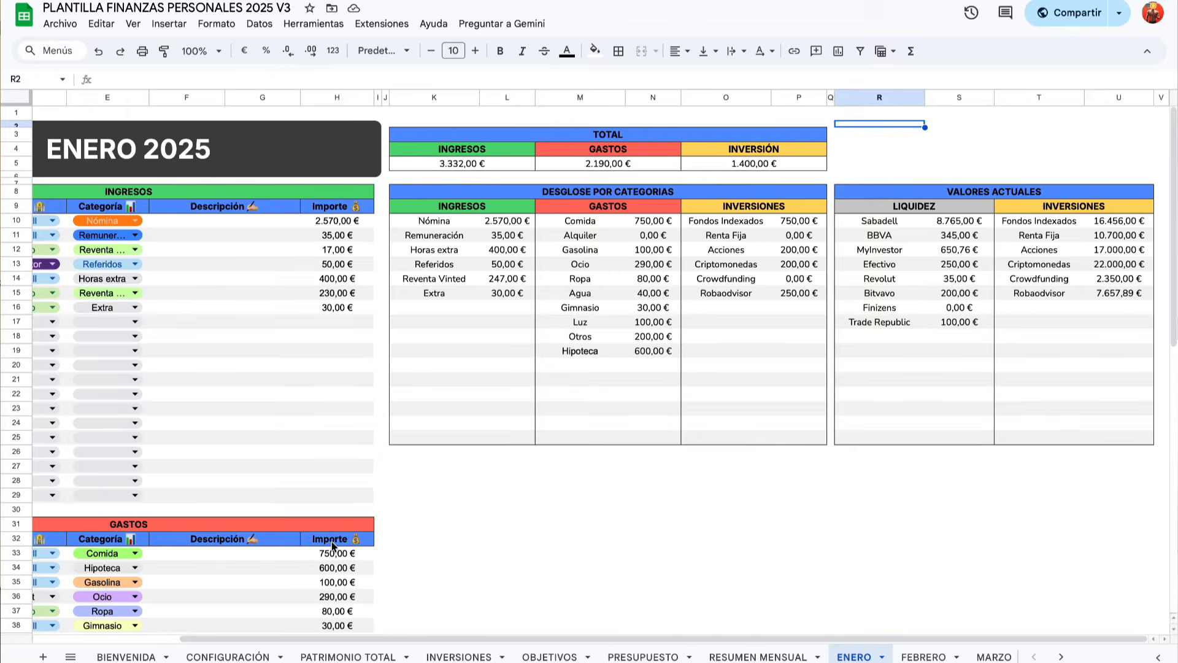
pyautogui.click(229, 657)
pyautogui.click(321, 657)
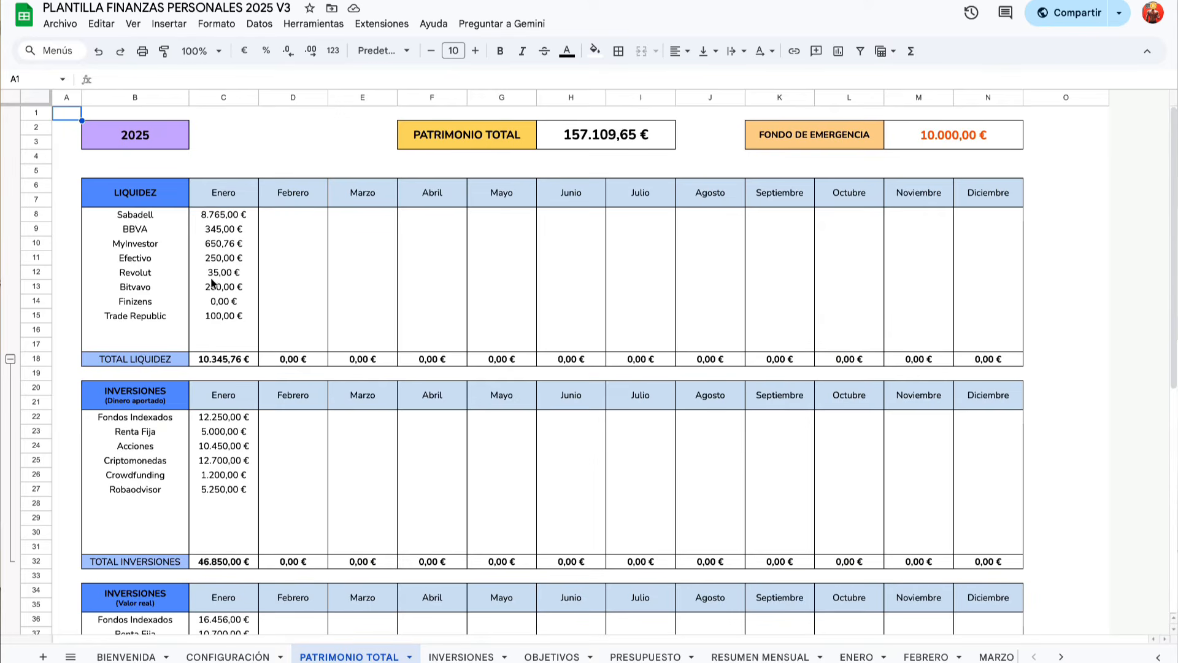
pyautogui.scroll(-10, 230, 278)
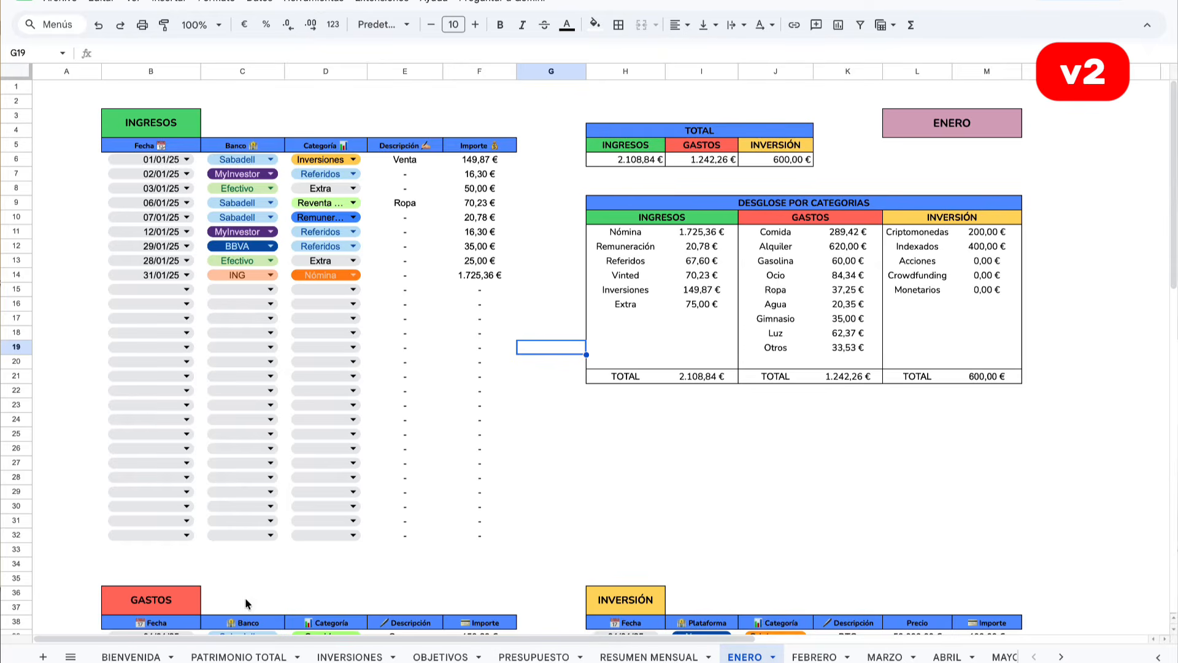
pyautogui.click(237, 658)
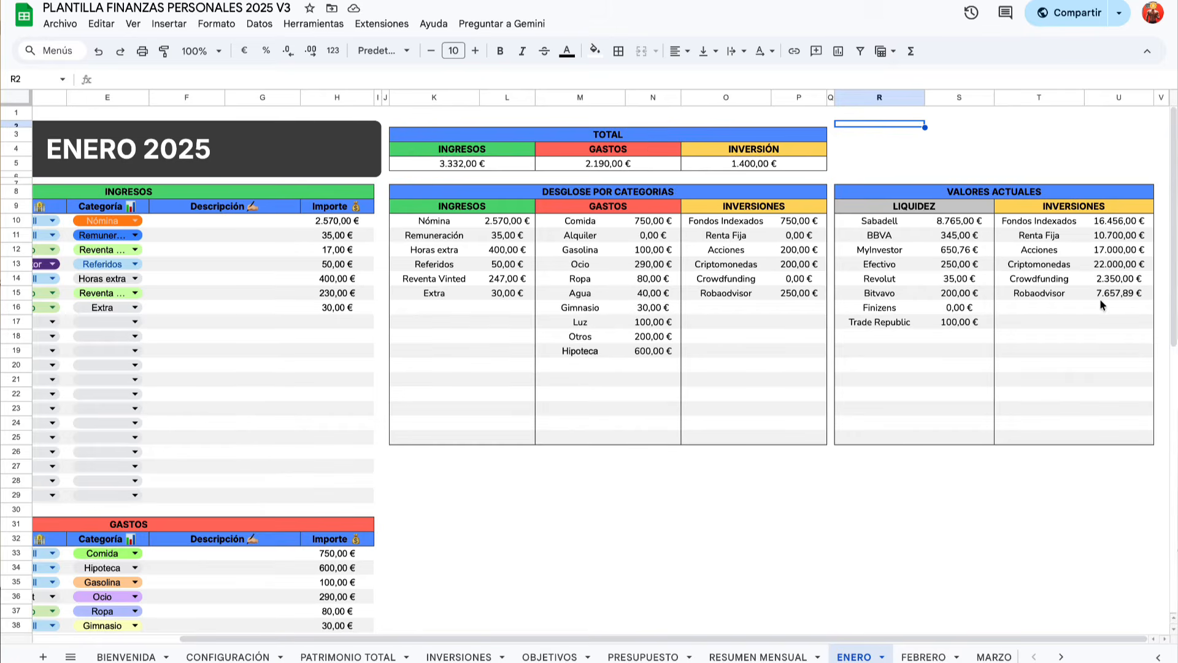
# - Review the liquidity, investment and debt tables on the PATRIMONIO TOTAL sheet, and retitle the debt table DEUDA/ACTIVOS
pyautogui.hscroll(-3, 828, 581)
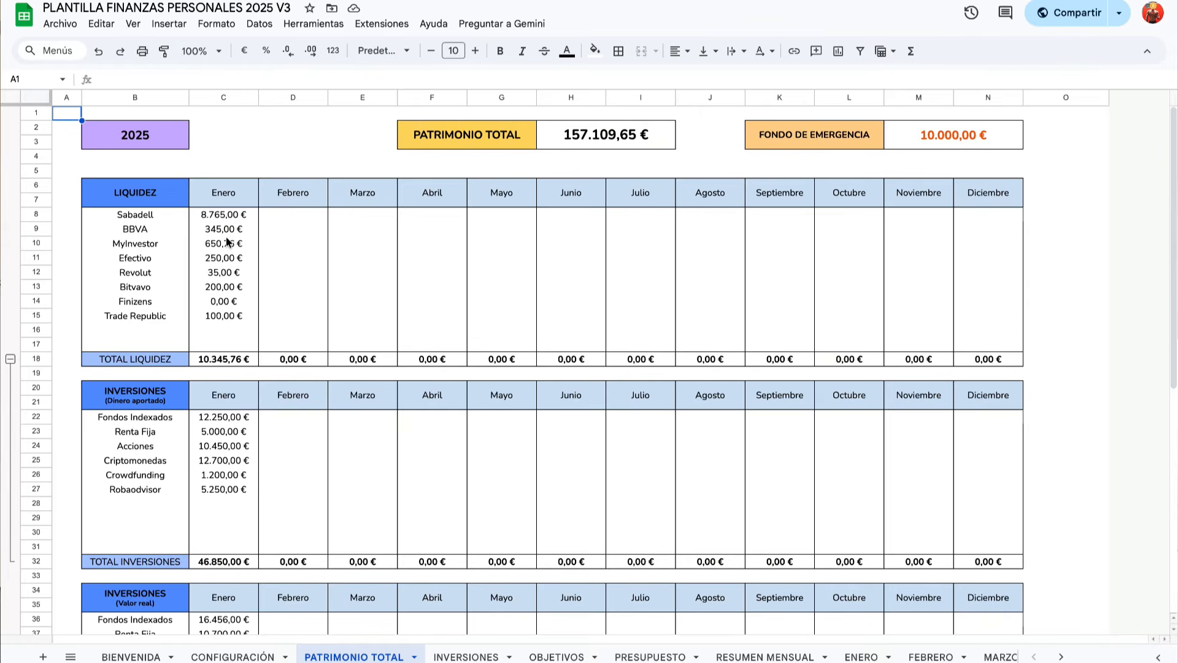
pyautogui.scroll(-4, 212, 236)
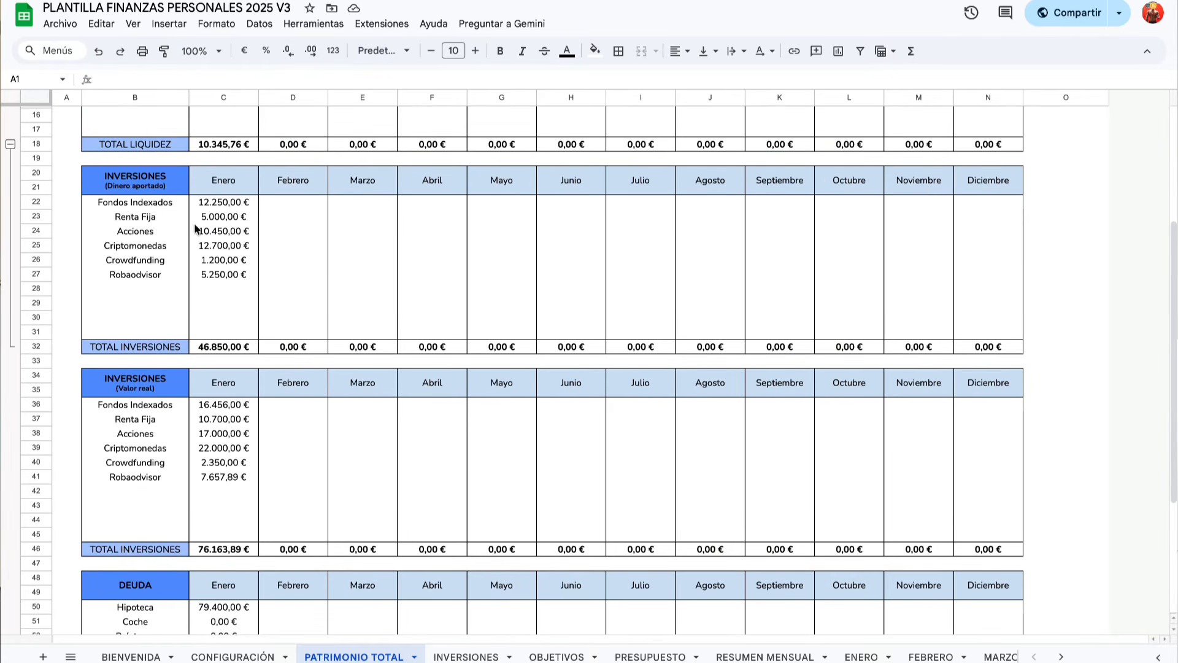
pyautogui.scroll(-3, 252, 268)
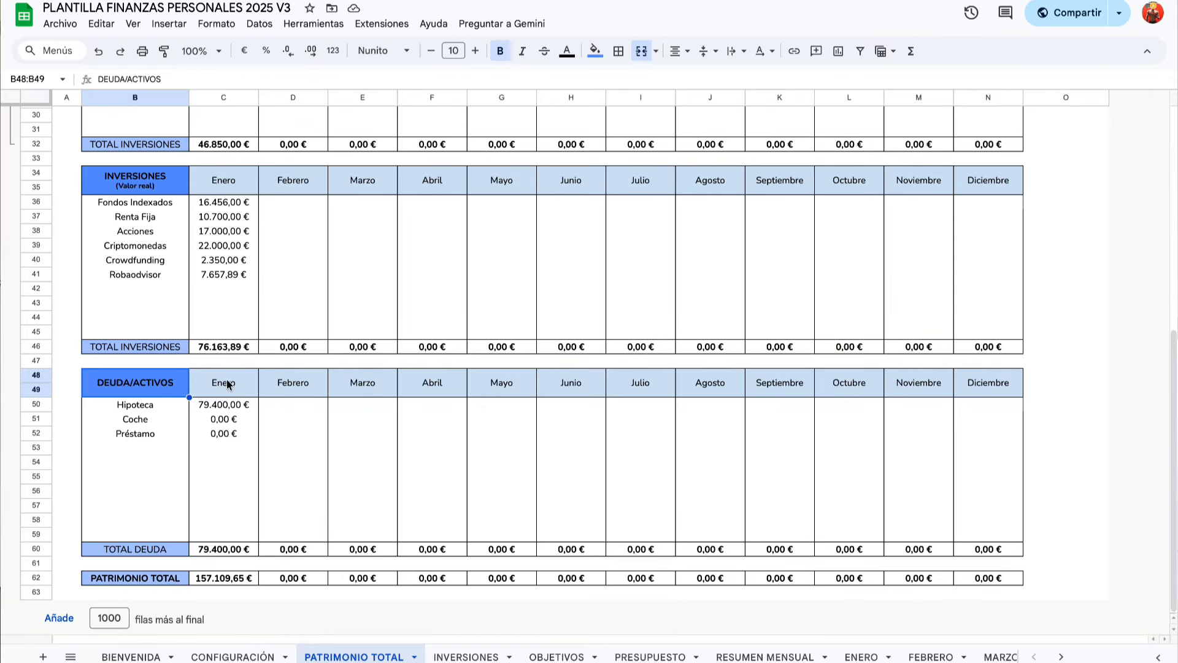
pyautogui.scroll(10, 222, 440)
# - On the INVERSIONES sheet, set the first yellow card to Fondos Indexados and the pink card to Robaodvisor
pyautogui.click(468, 654)
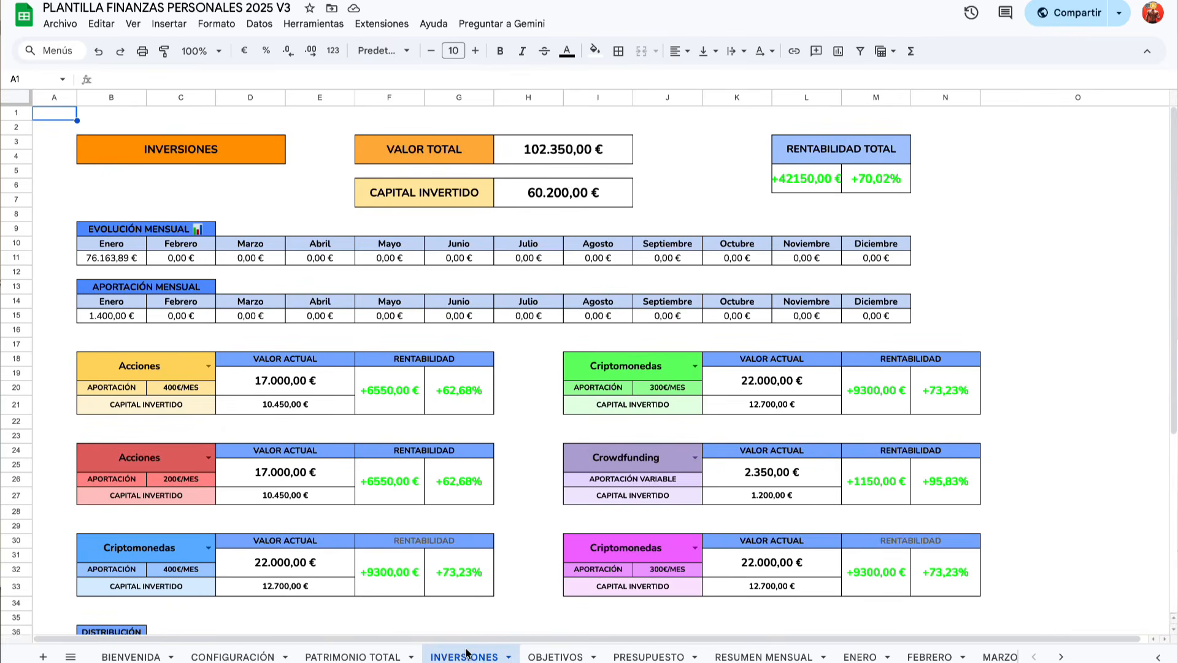
pyautogui.click(208, 367)
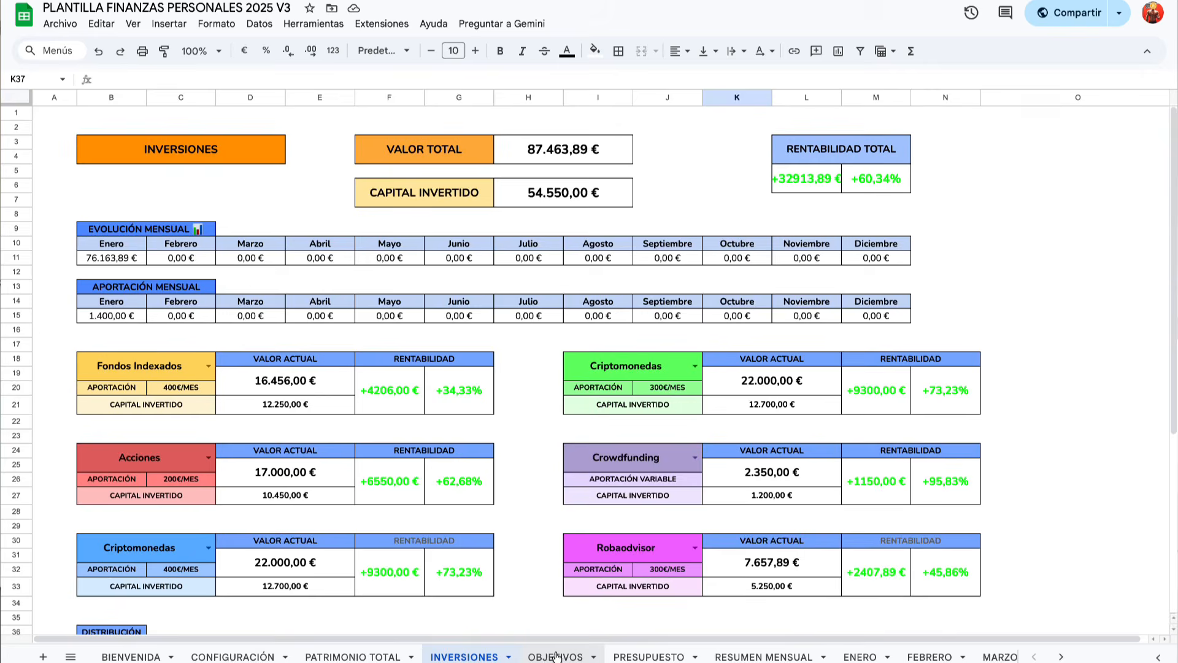
# - Look over the wealth targets on the OBJETIVOS sheet and compare January's budgeted and real amounts on the PRESUPUESTO sheet
pyautogui.click(554, 654)
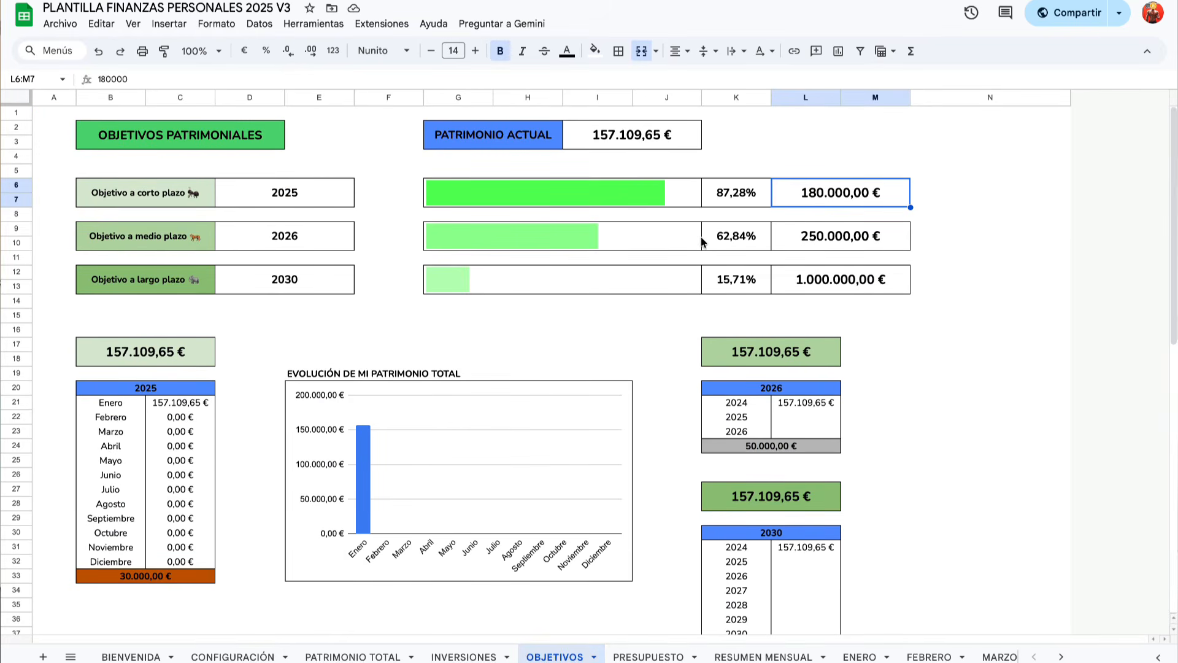
pyautogui.scroll(-10, 704, 242)
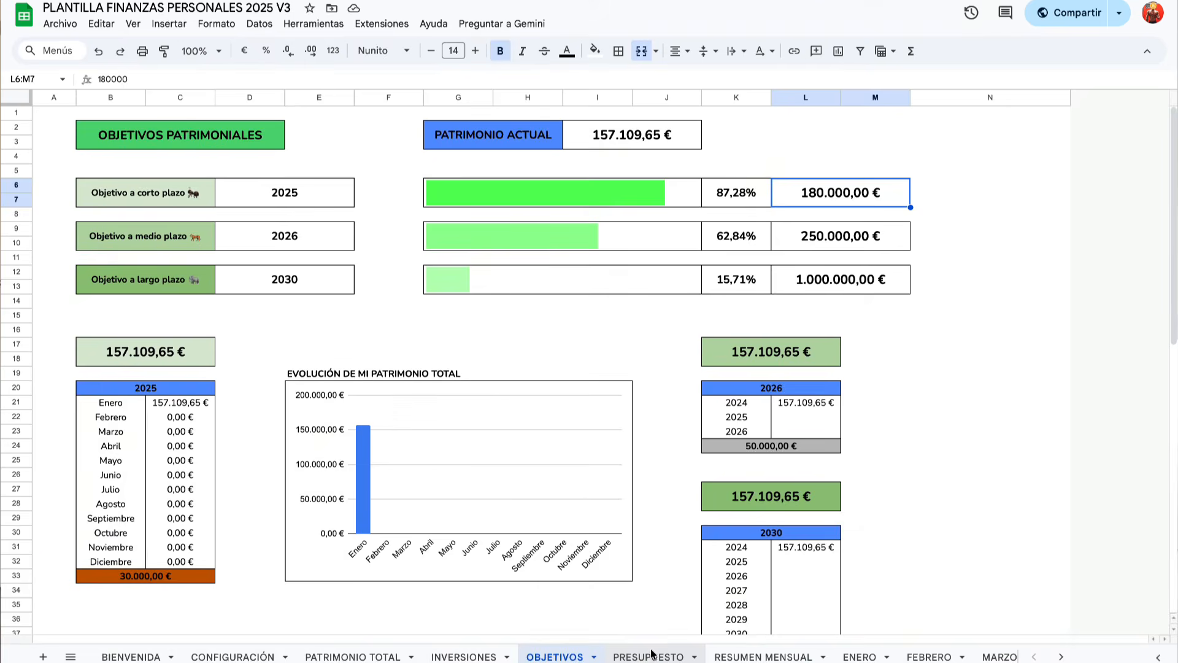
pyautogui.click(651, 658)
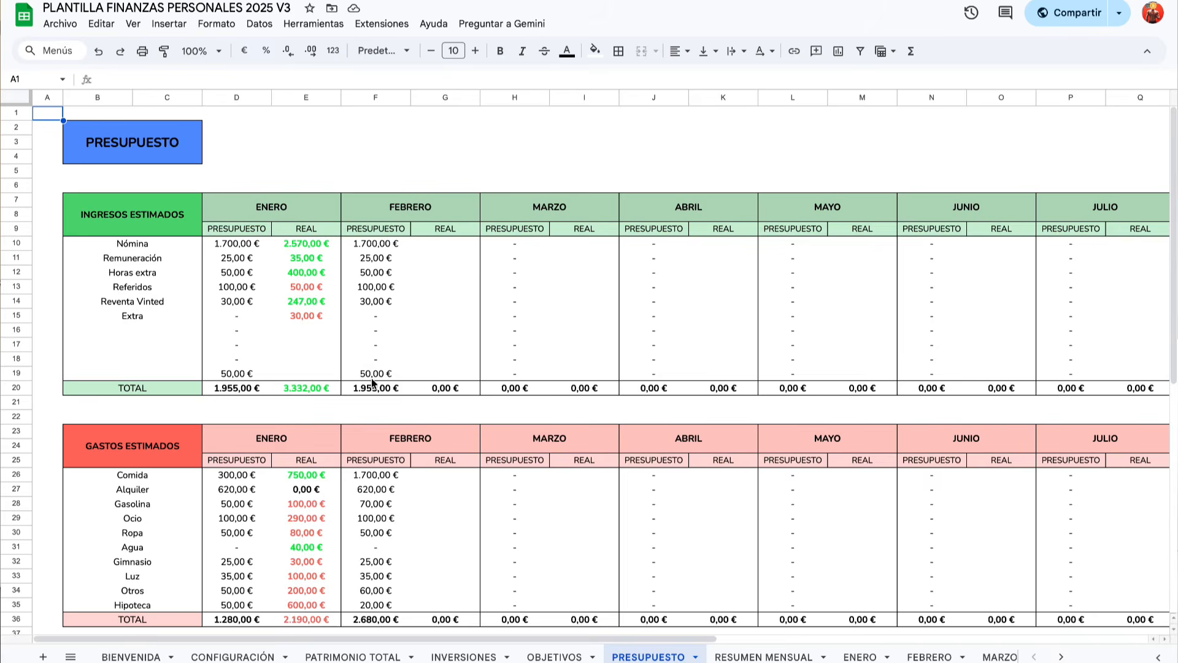
pyautogui.scroll(-2, 377, 377)
pyautogui.click(264, 400)
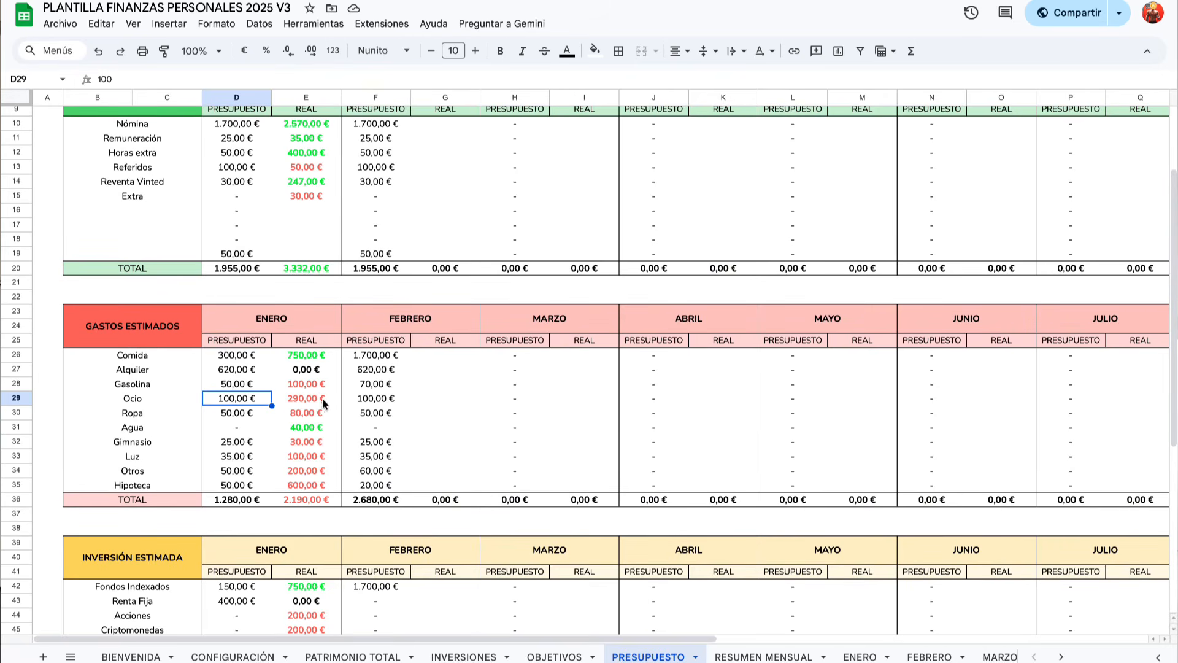
pyautogui.scroll(2, 322, 374)
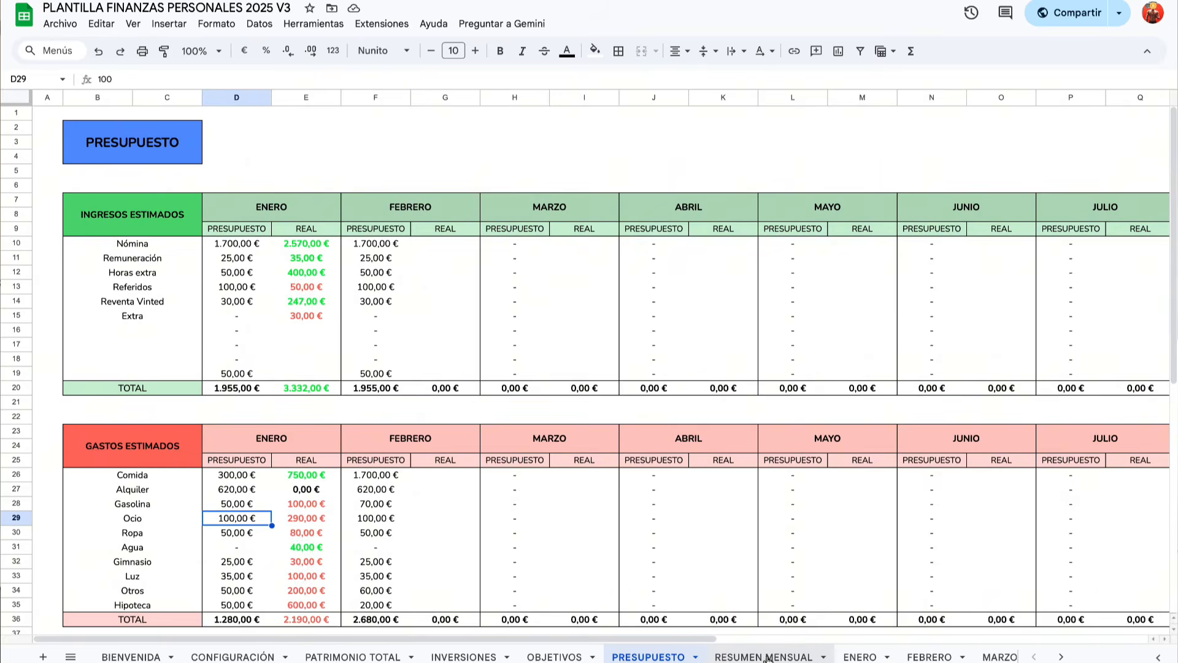
# - Open the RESUMEN MENSUAL sheet and switch the summary's month from its list to MARZO
pyautogui.click(764, 657)
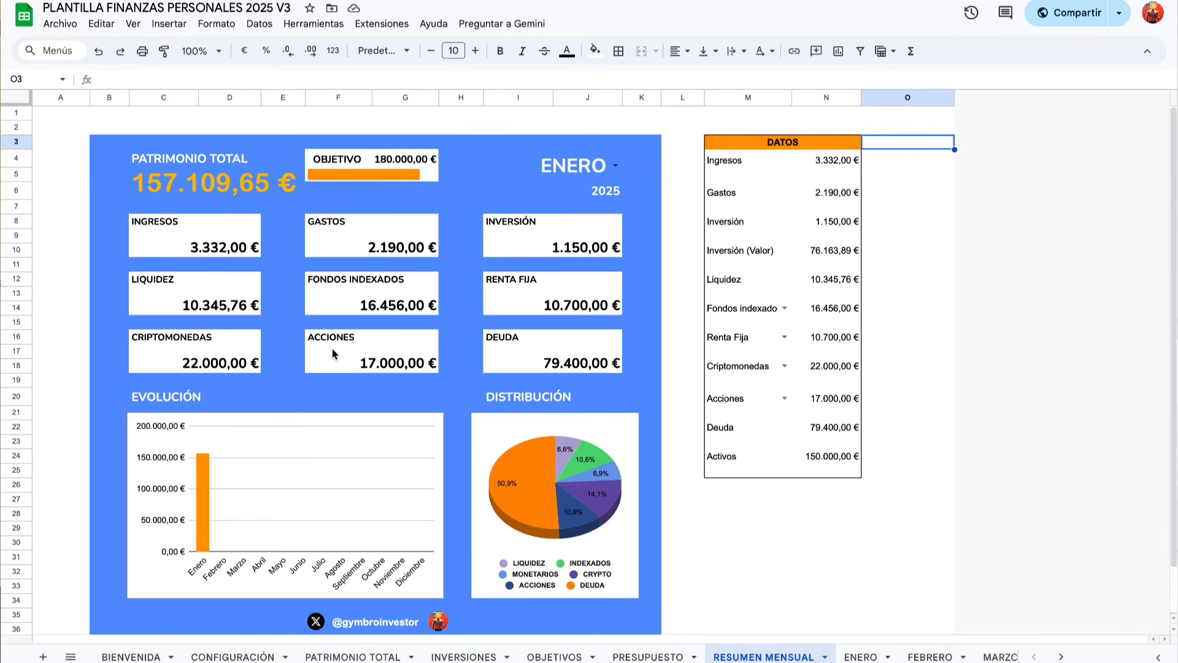
pyautogui.click(594, 177)
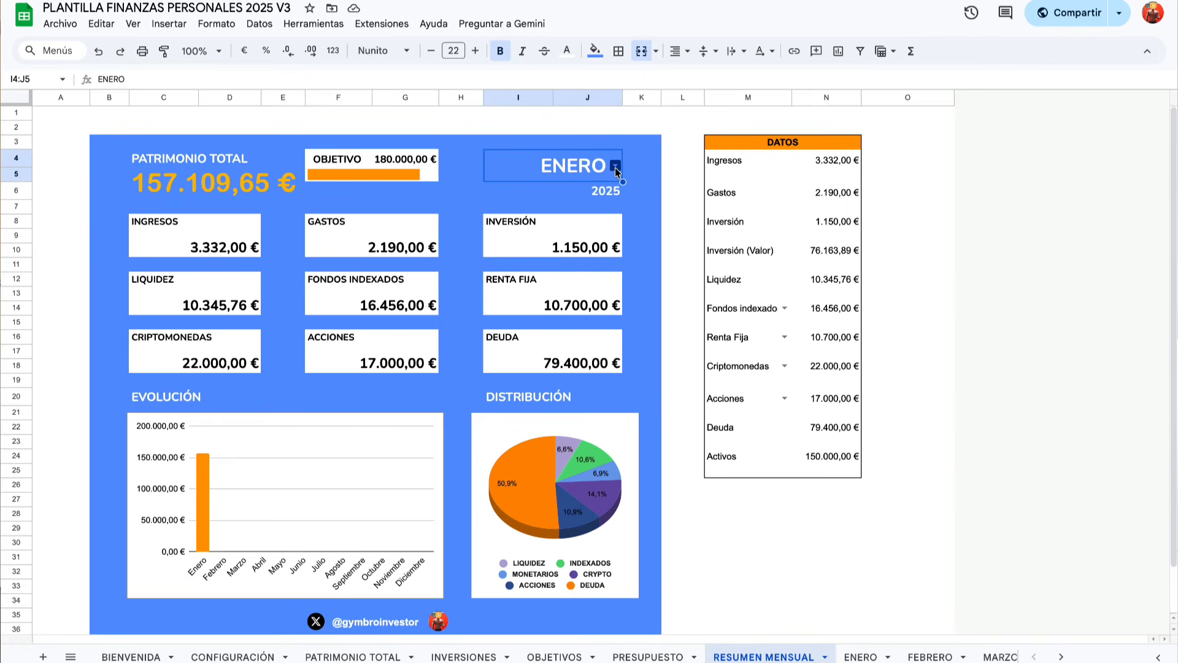
pyautogui.click(615, 166)
pyautogui.click(556, 211)
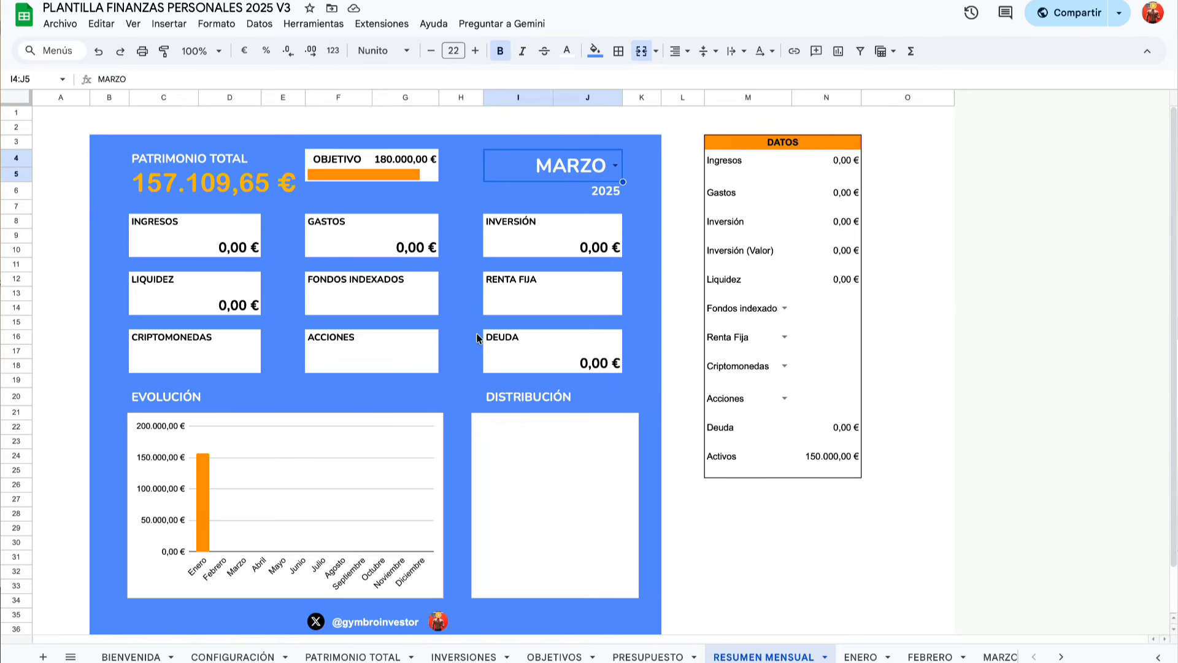
pyautogui.click(616, 167)
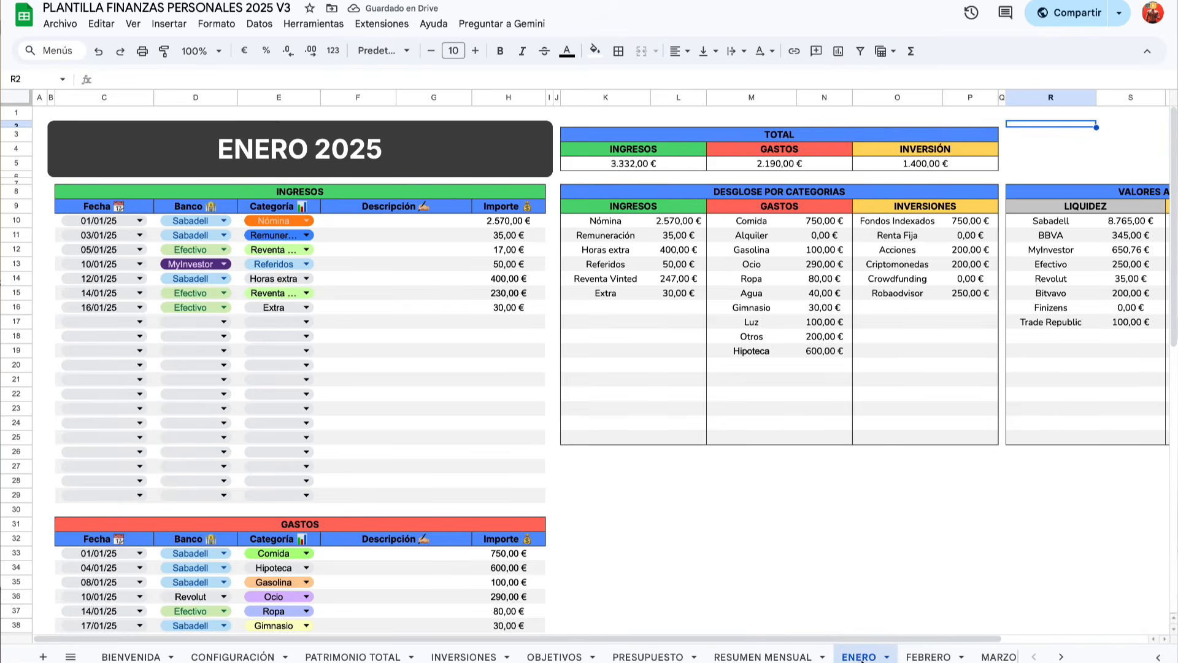
# - Browse the FEBRERO and MARZO sheets, and open the RESUMEN ANUAL sheet to view the yearly summary
pyautogui.click(930, 657)
pyautogui.click(997, 657)
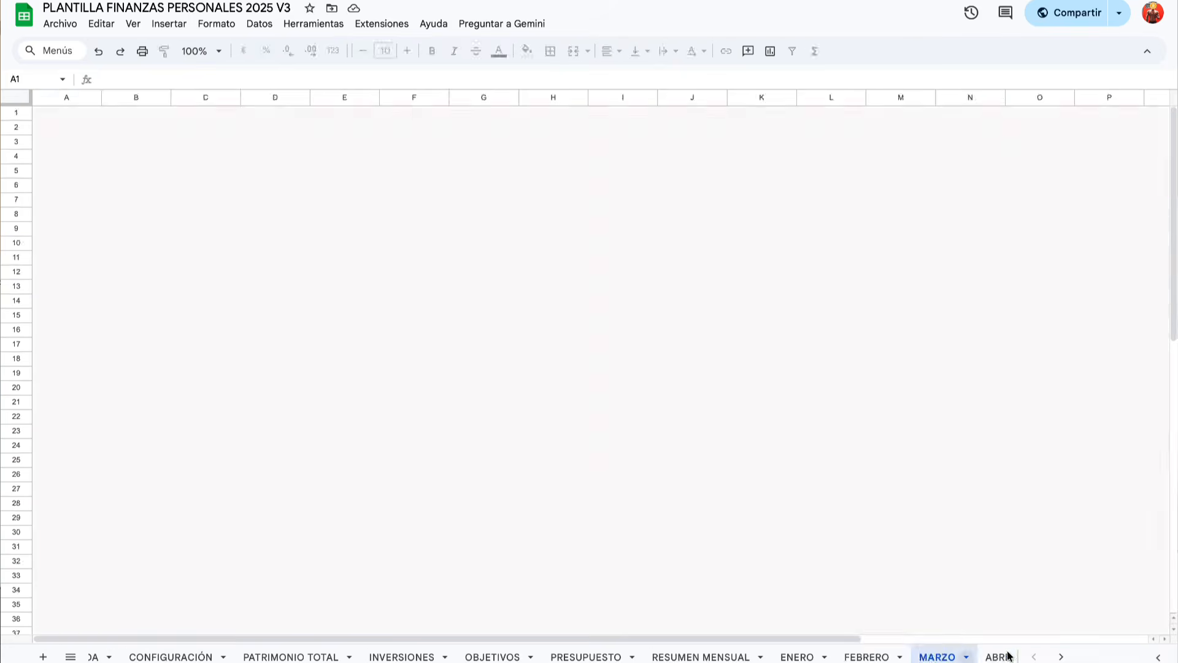
pyautogui.click(1061, 657)
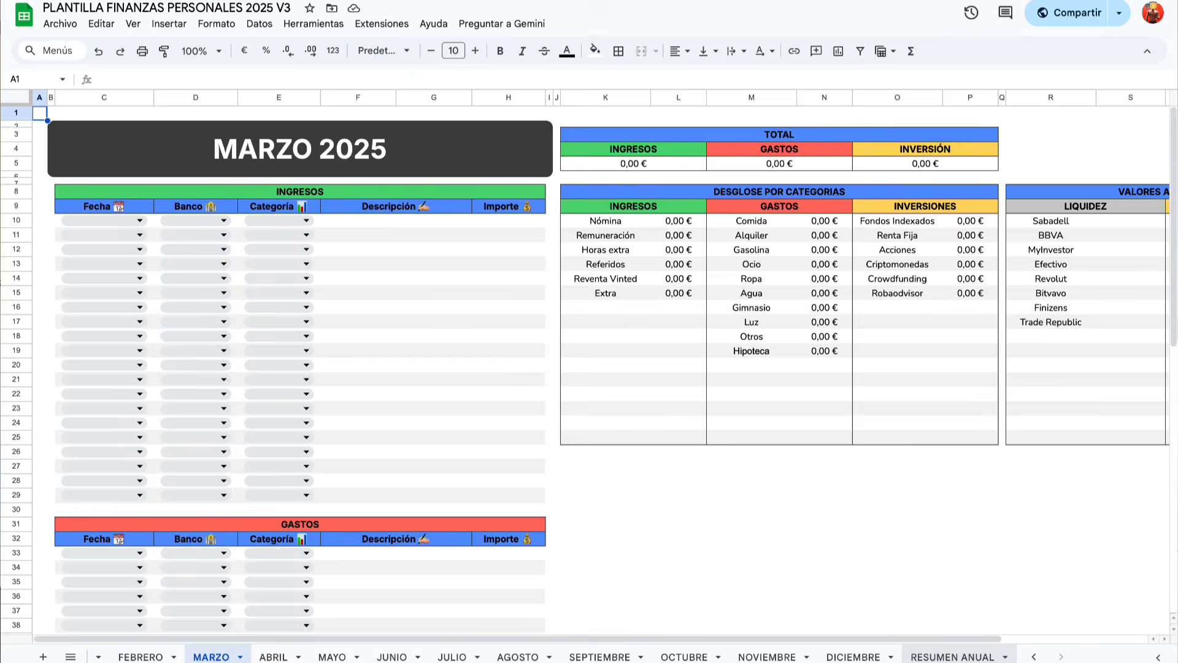
pyautogui.click(953, 657)
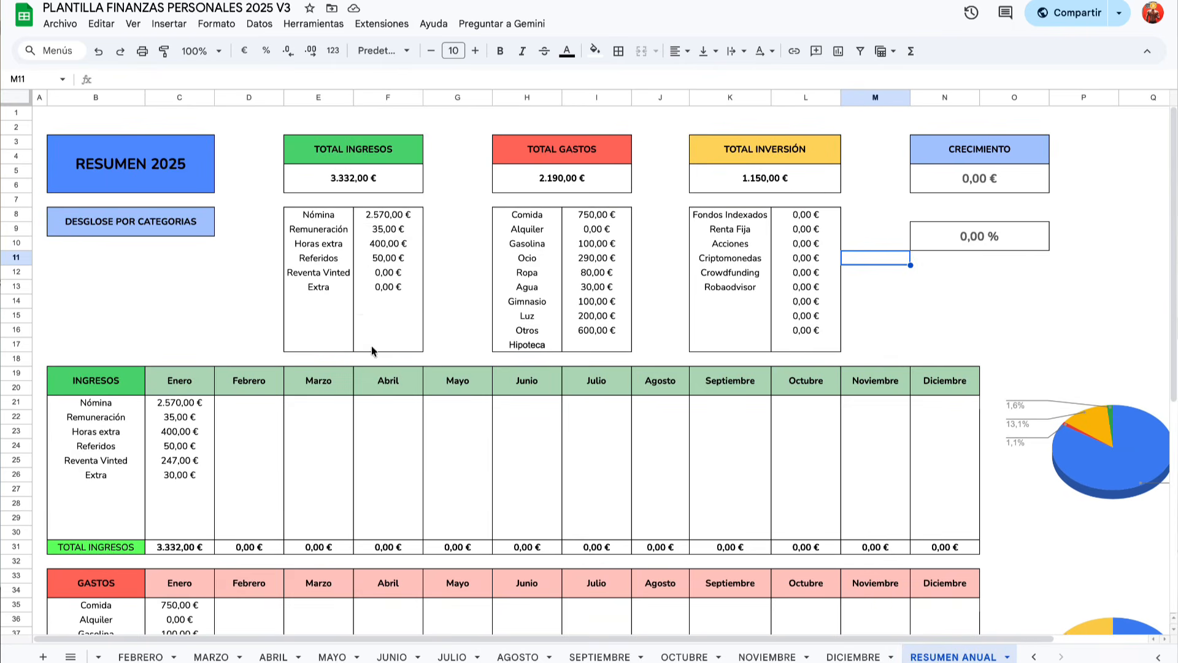